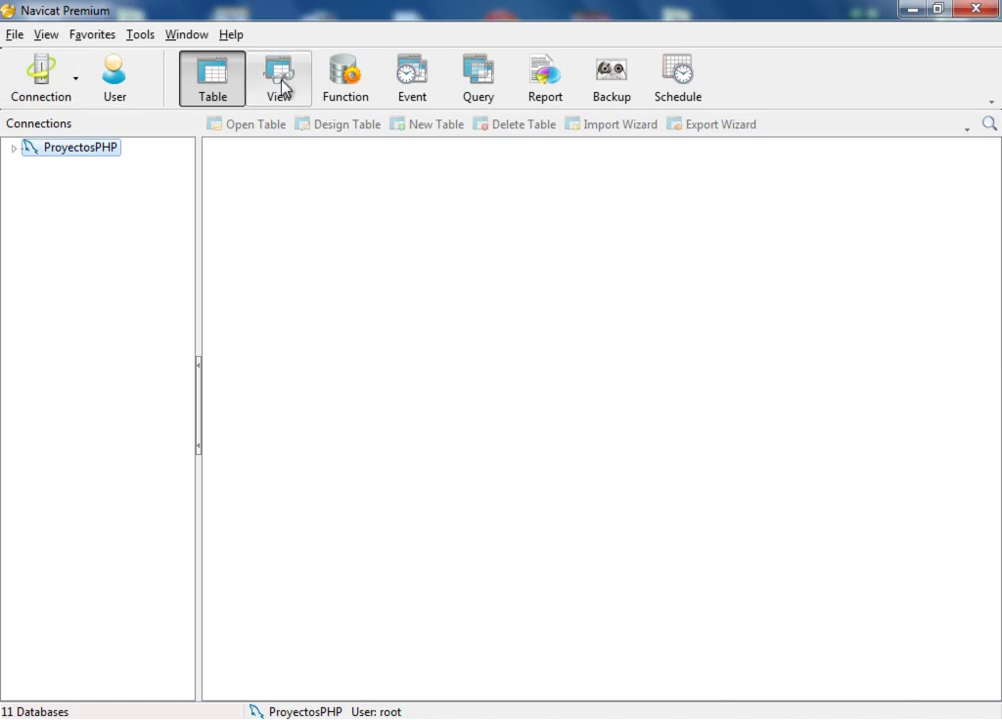
Step: Create and test a MySQL connection CursoASPNET for root on localhost:3306, entering its password, then save
left_click(78, 82)
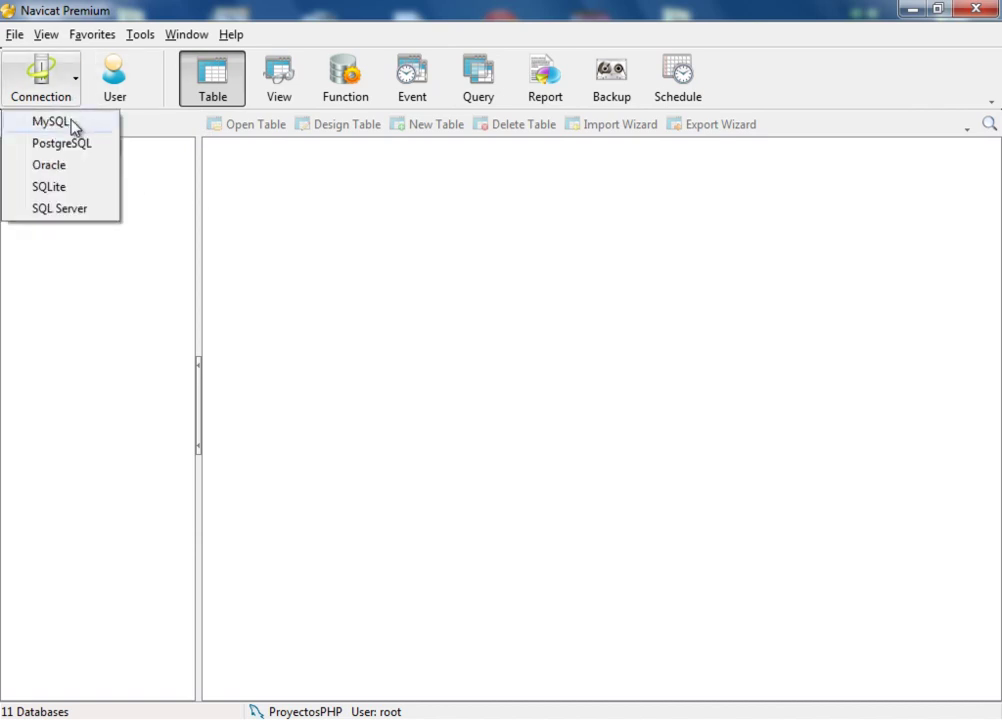
left_click(75, 127)
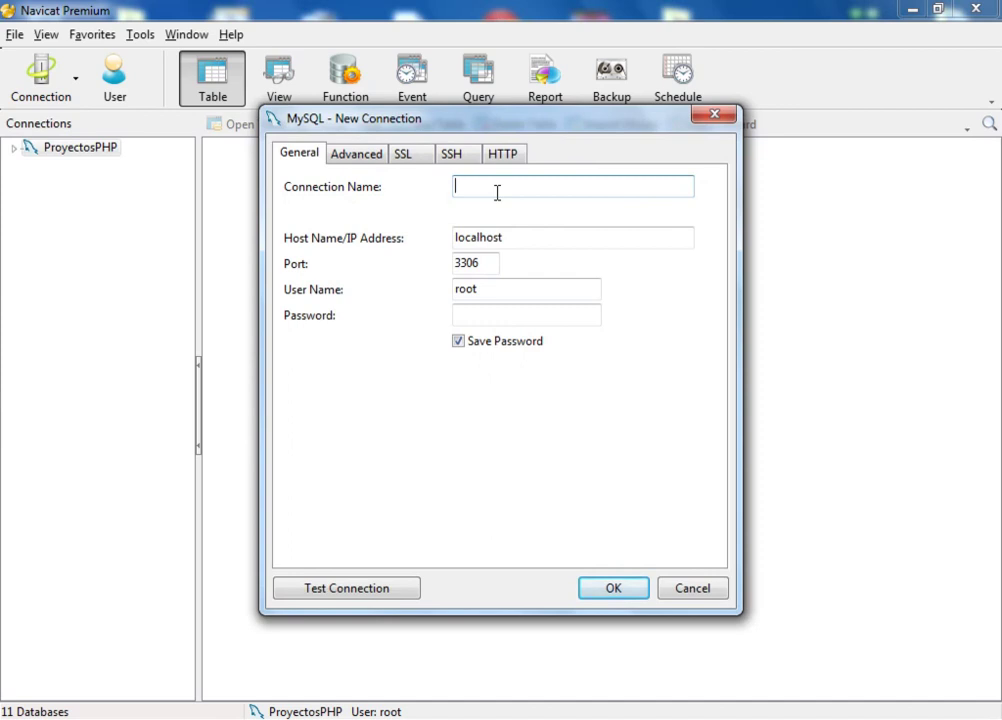
type("CursoASPNET")
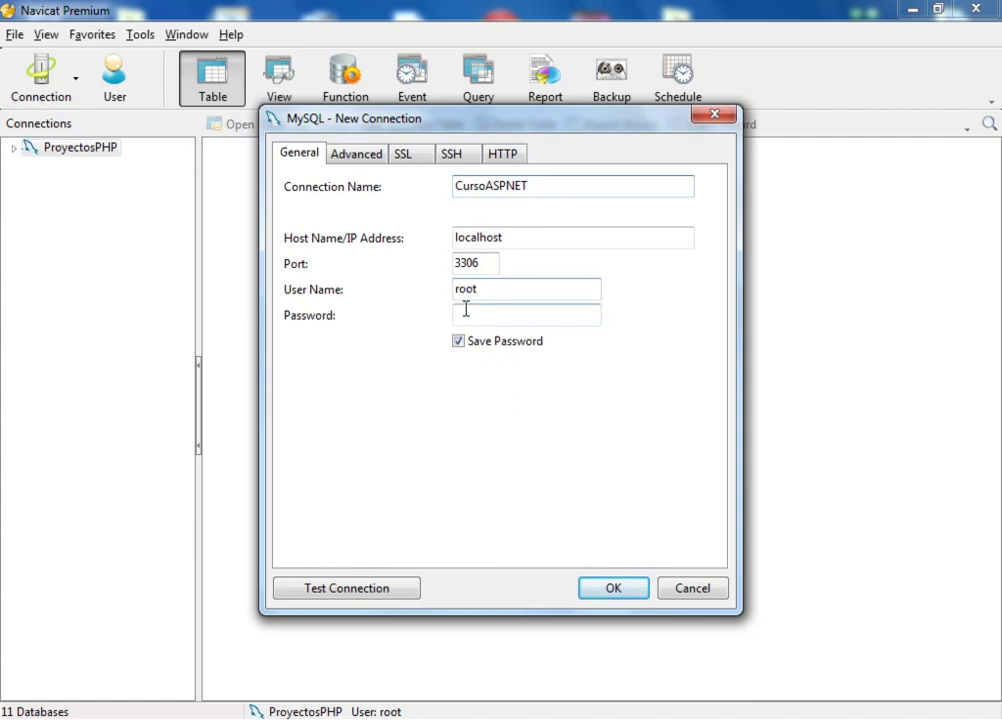
left_click(465, 315)
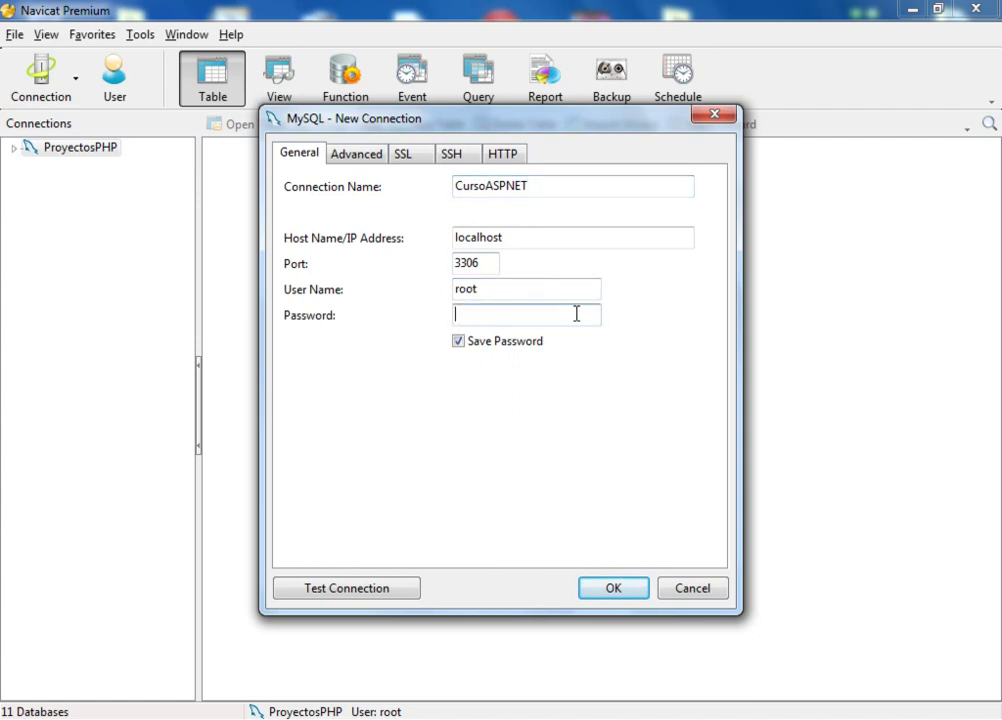
key("Caps_Lock")
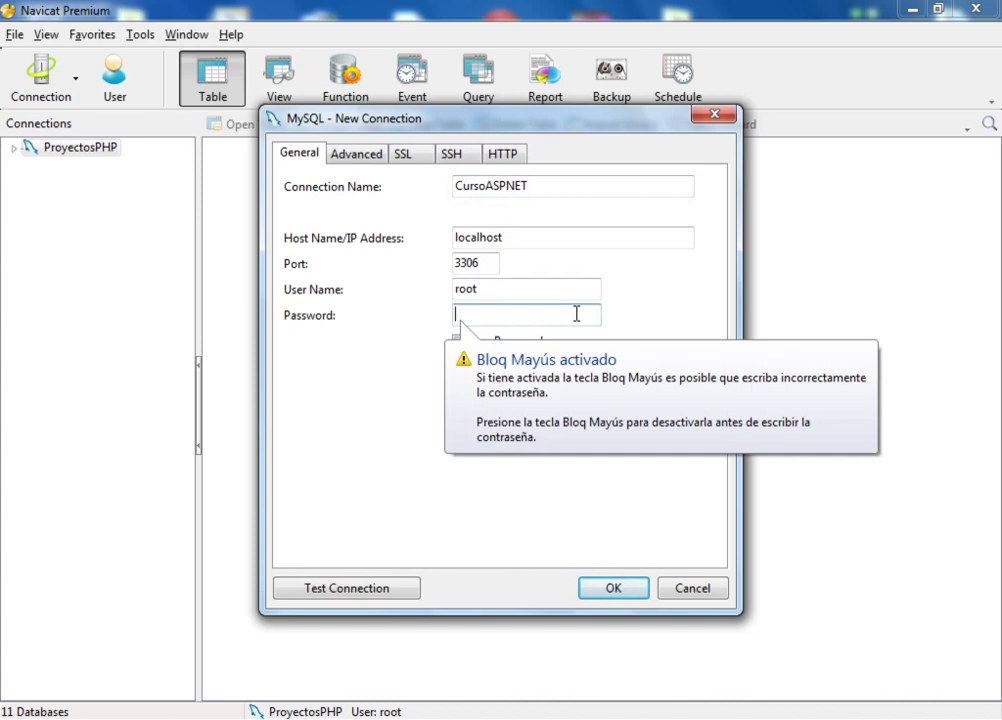
key("Caps_Lock")
type("oot")
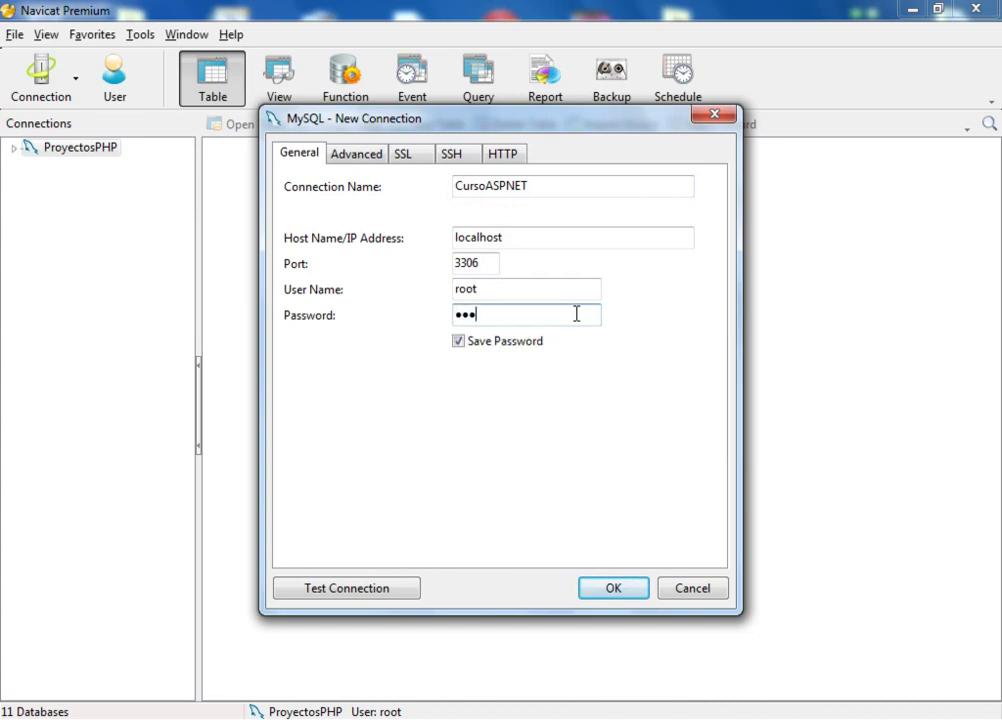
left_click(328, 589)
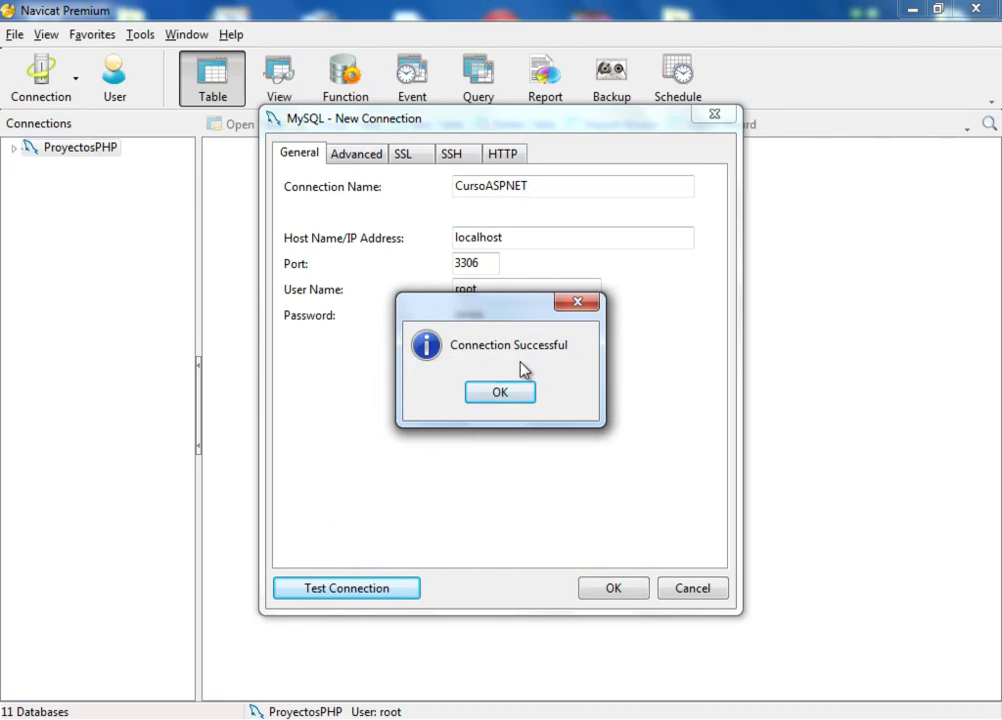
left_click(512, 394)
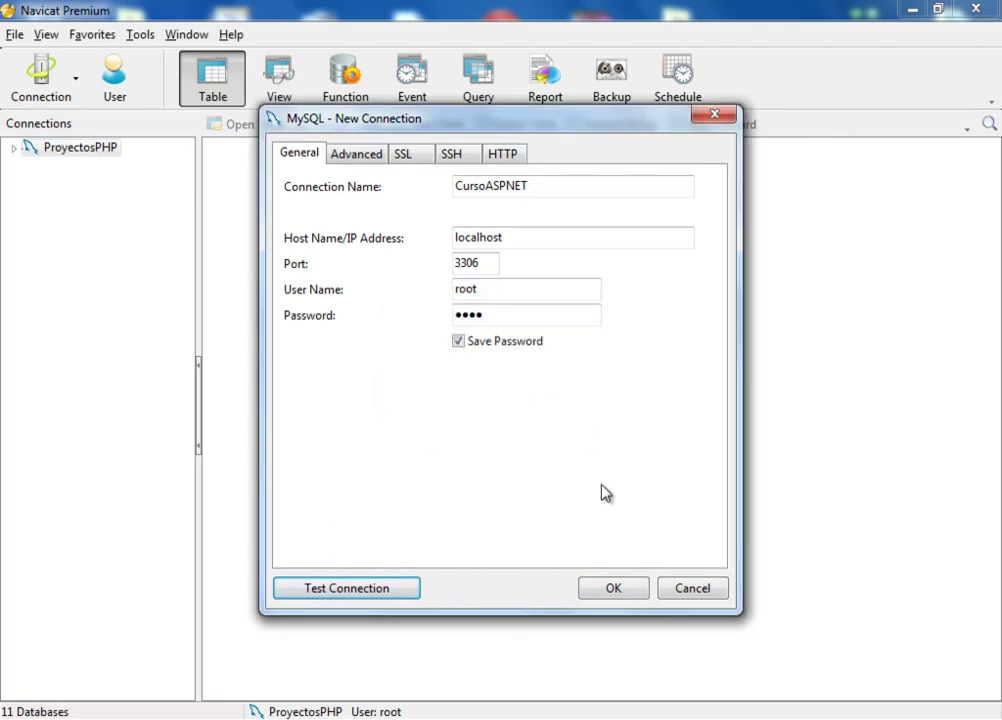
left_click(612, 588)
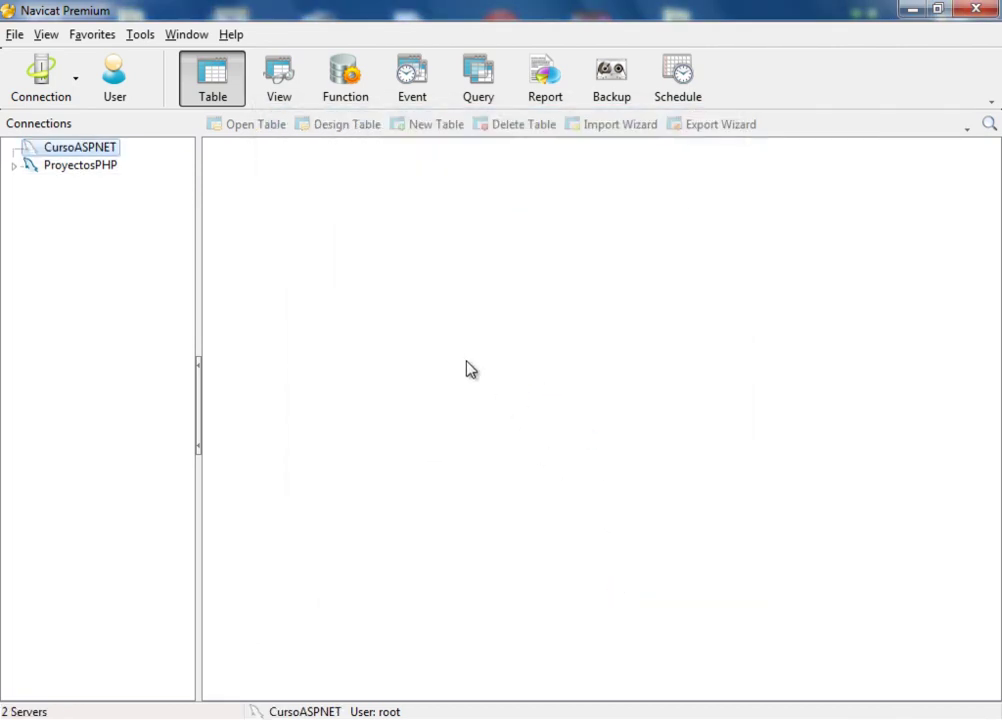
Step: Browse ProyectosPHP's mantenimiento database, then open CursoASPNET to list its 11 databases
left_click(13, 166)
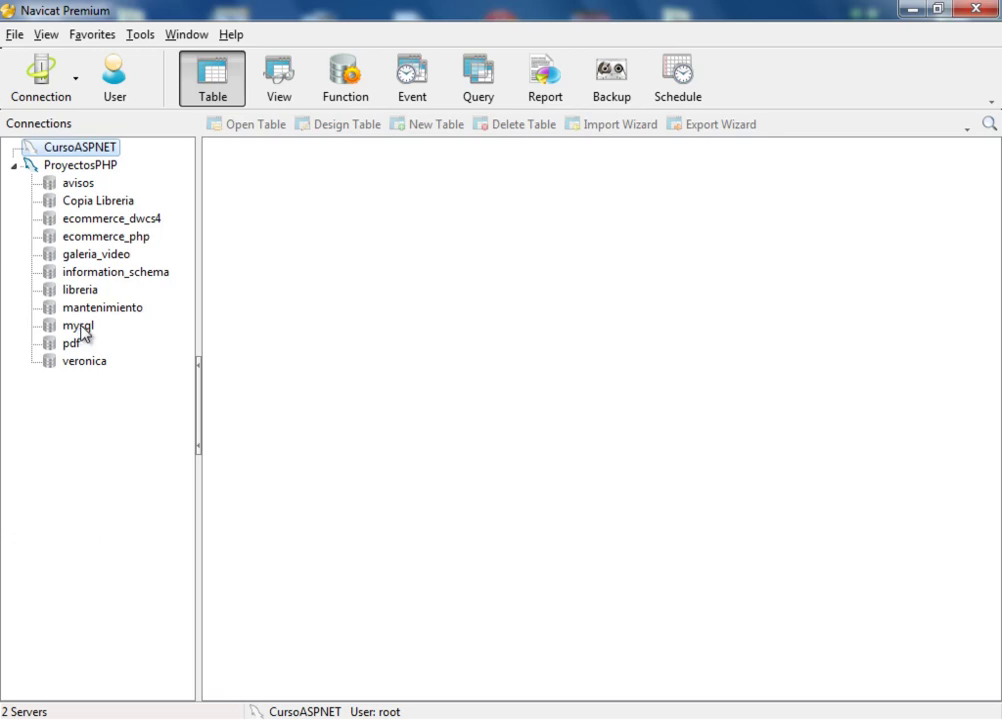
left_click(105, 309)
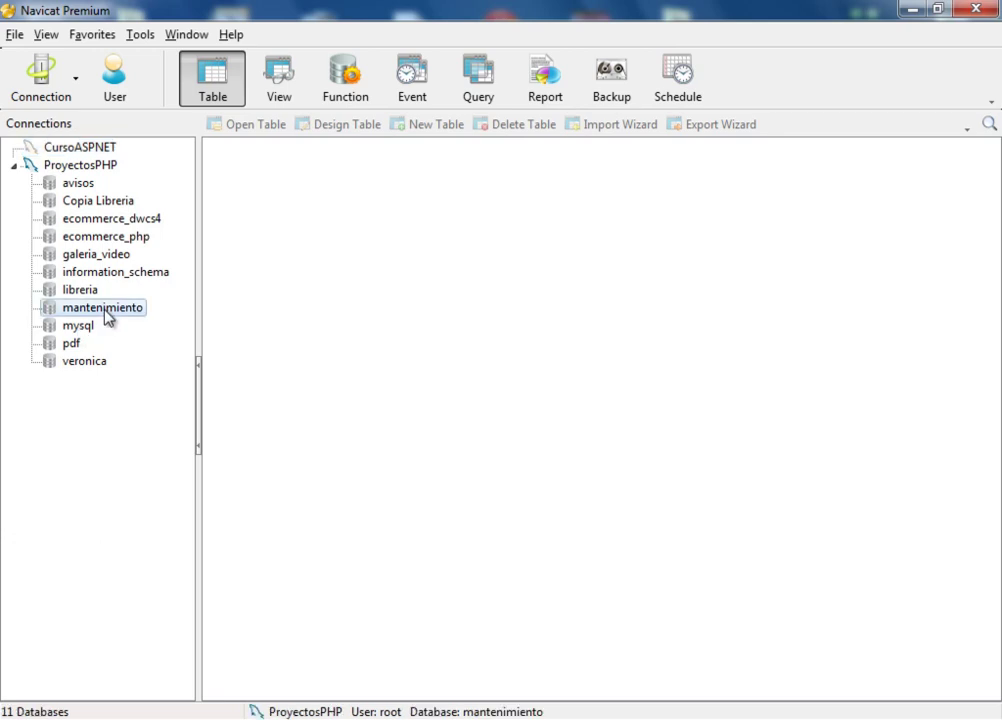
double_click(105, 309)
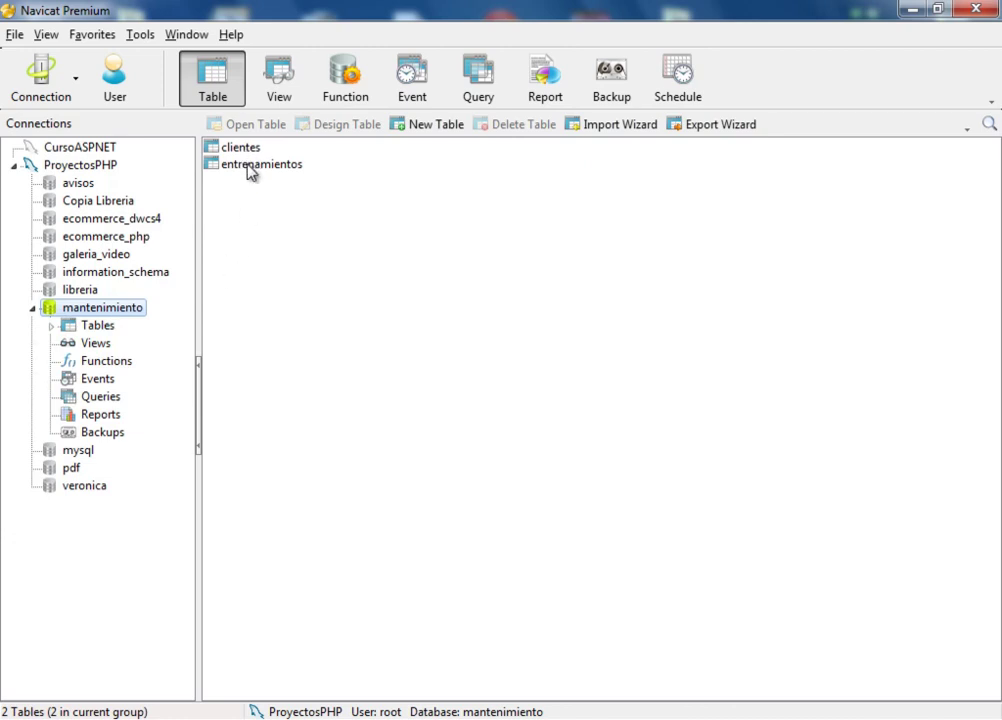
left_click(34, 309)
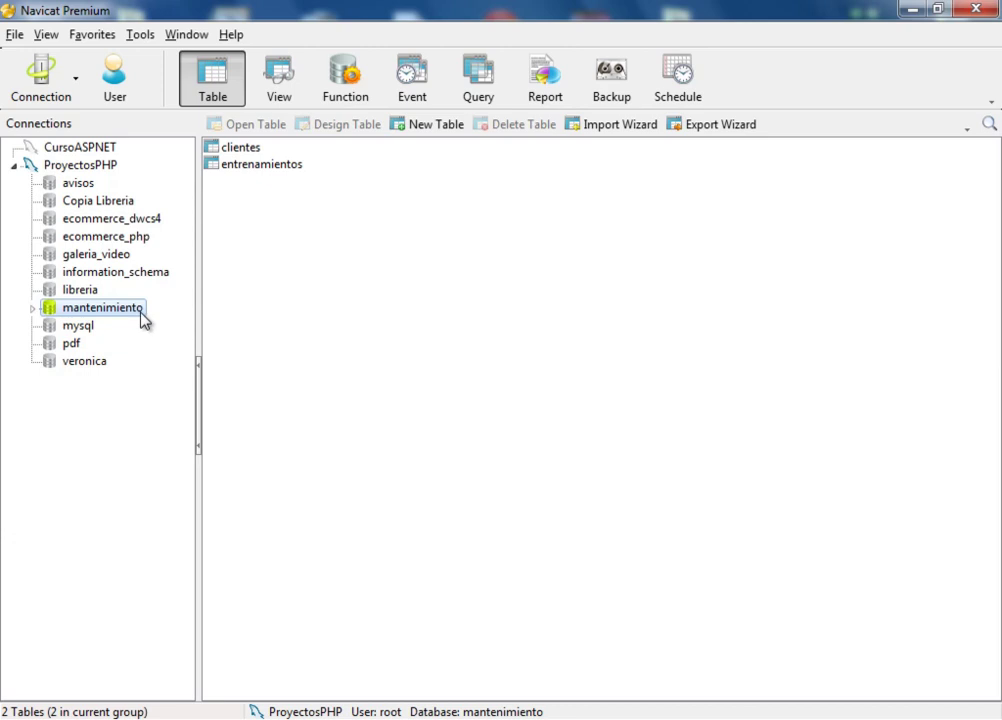
double_click(28, 147)
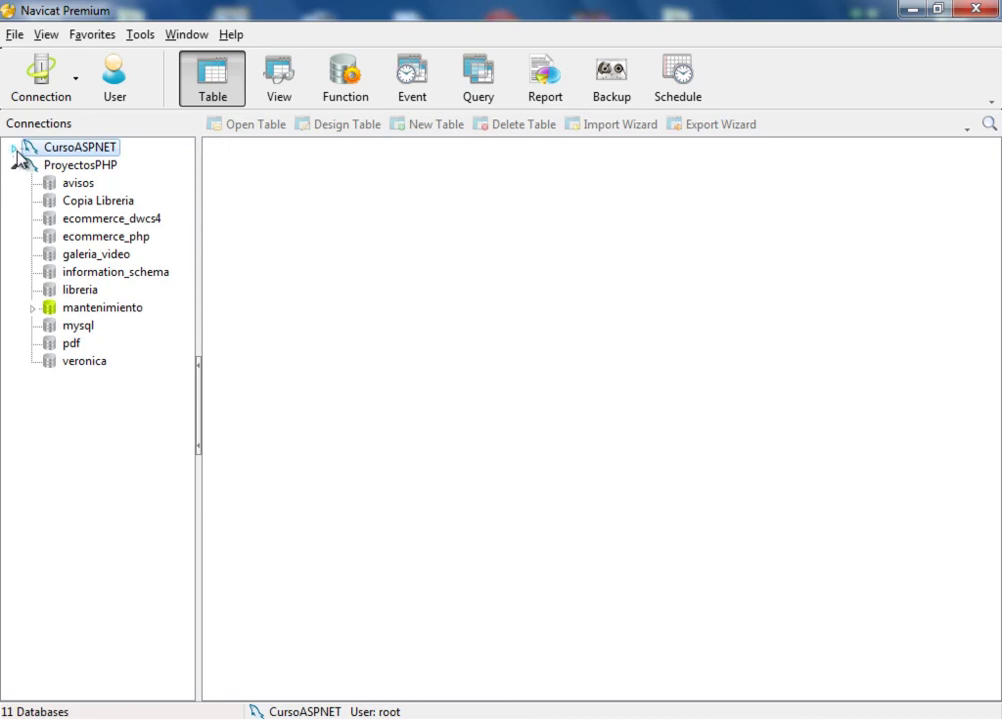
double_click(75, 155)
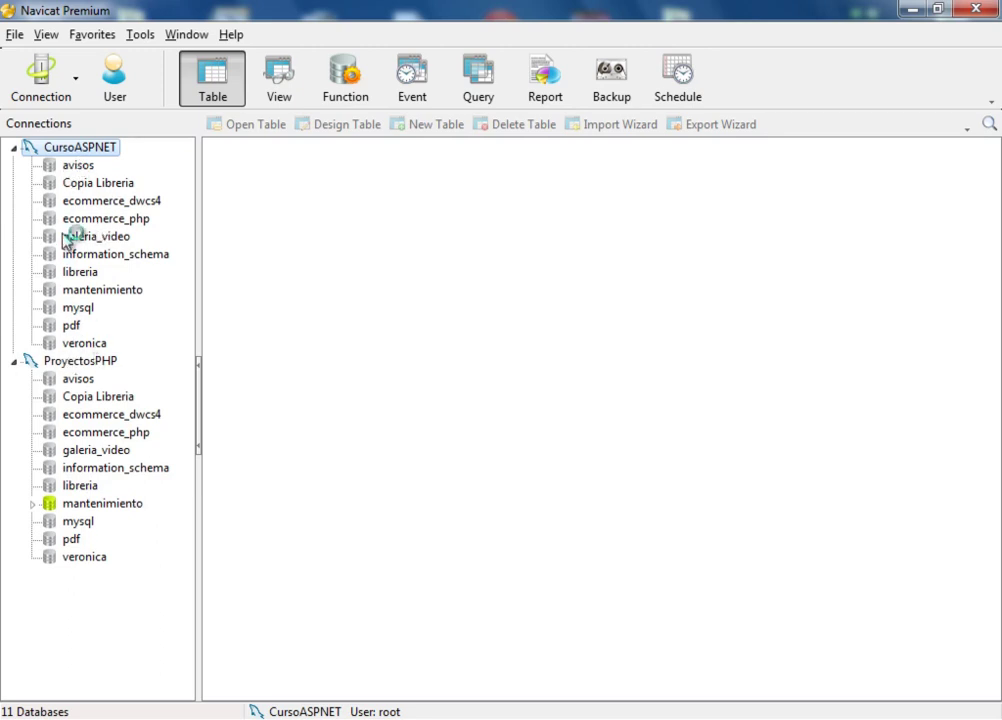
Step: Start a new database on CursoASPNET named aspnetmysql
right_click(98, 151)
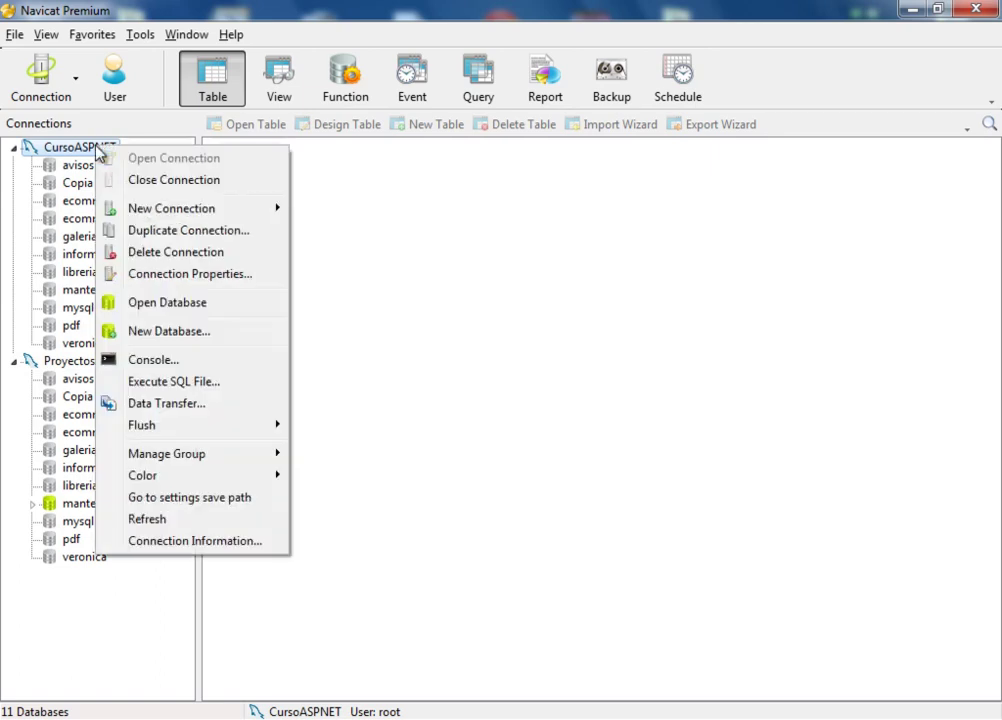
left_click(163, 330)
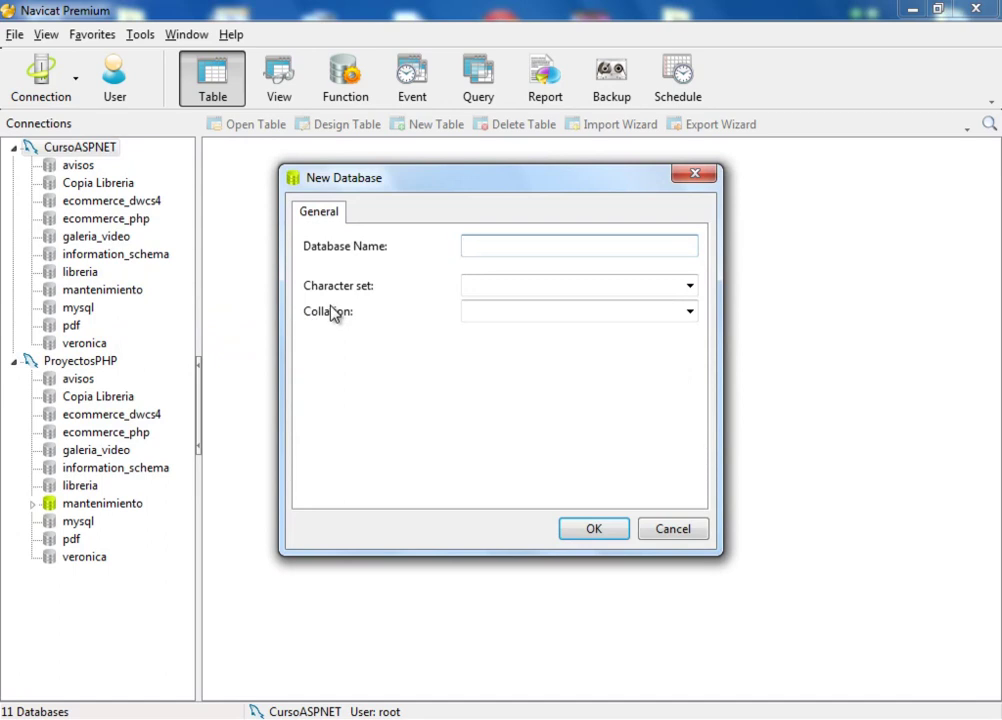
type("aspnetmysql")
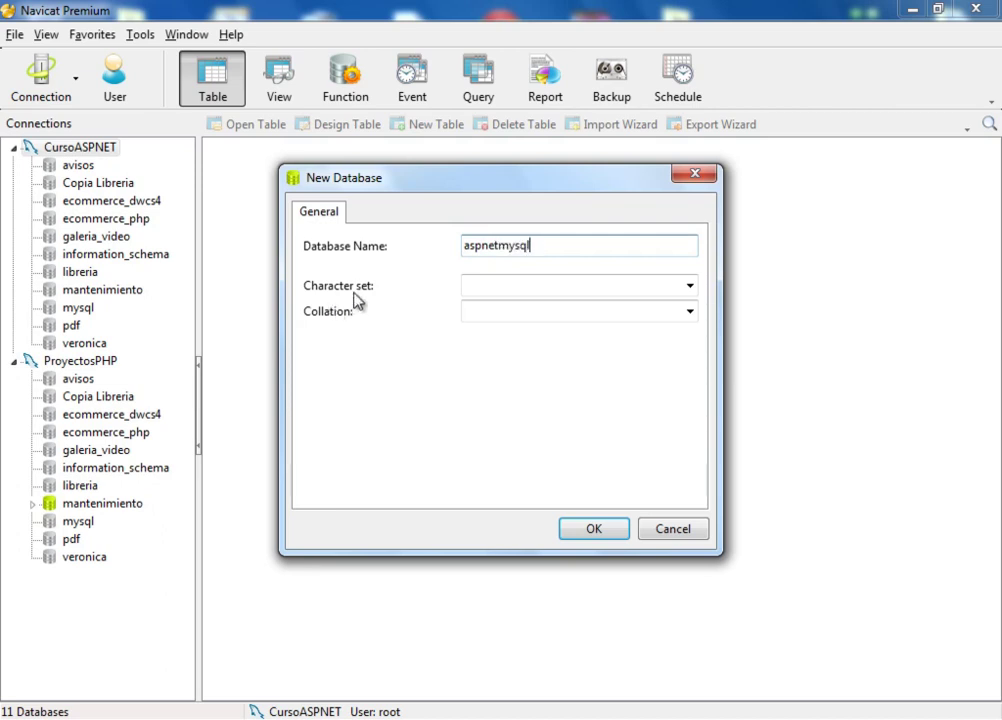
Step: Choose the default character set, leave collation empty, and confirm creating the database
left_click(689, 285)
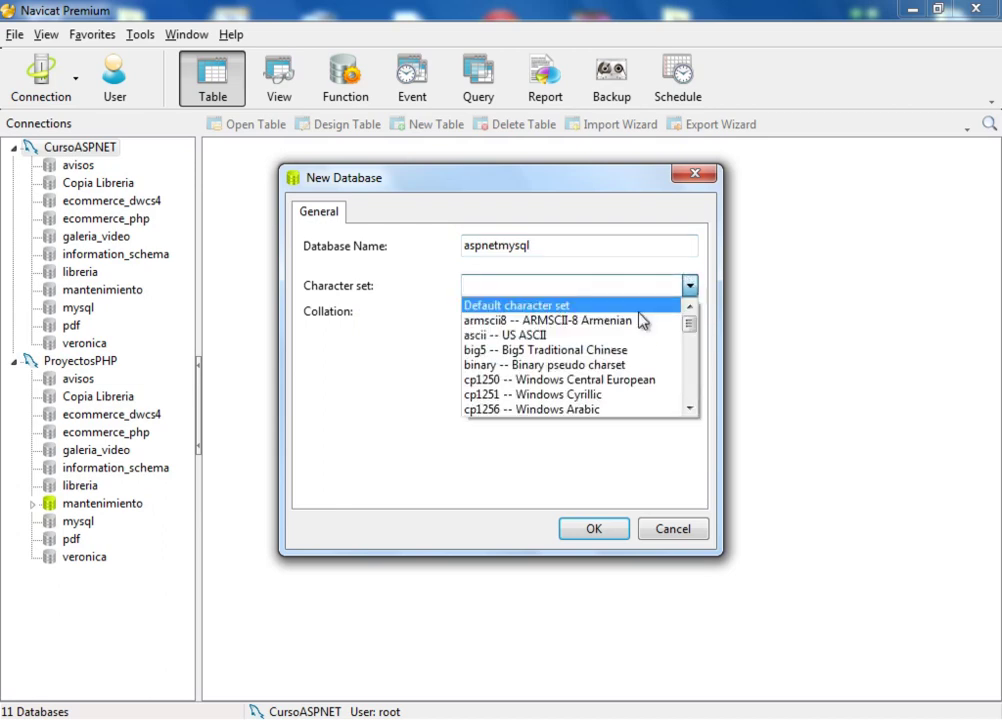
left_click_drag(697, 327, 692, 400)
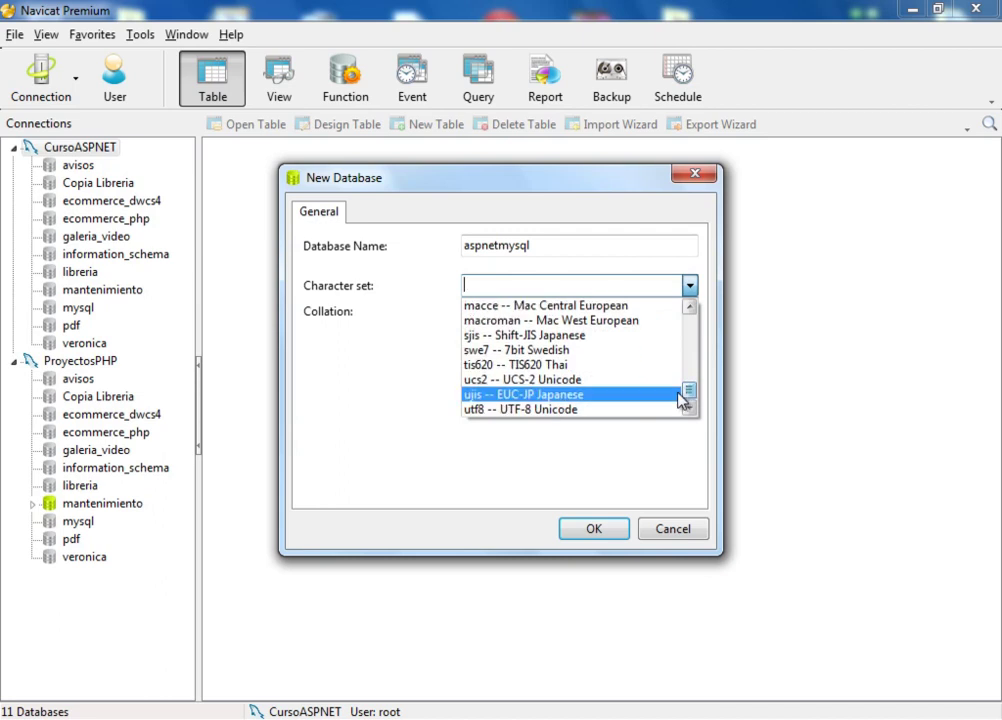
left_click(695, 338)
left_click(695, 338)
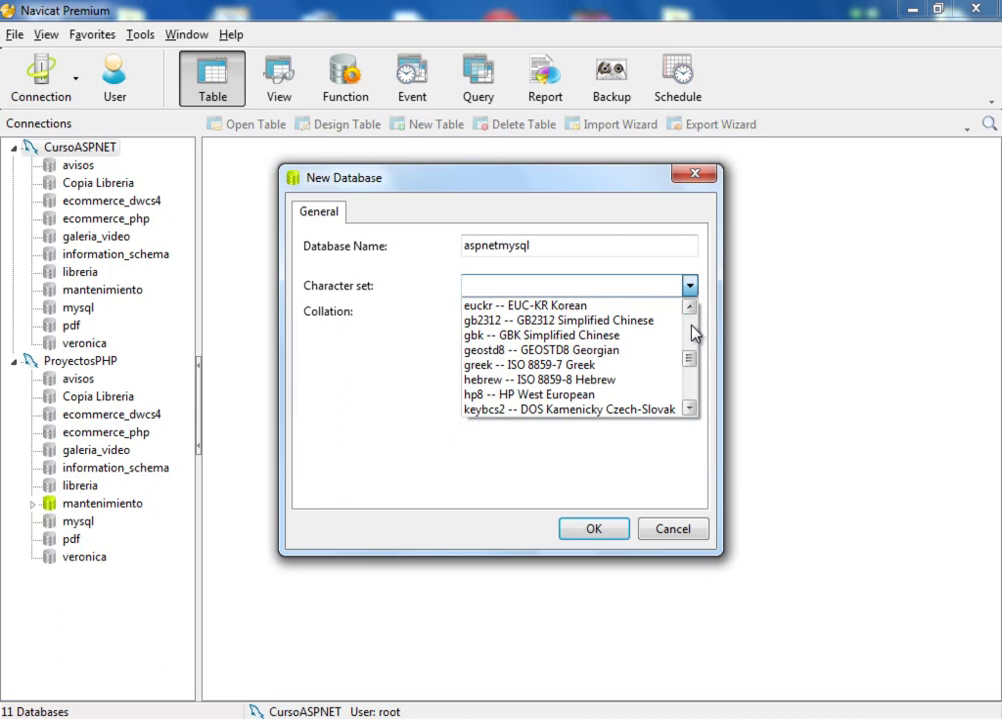
left_click(695, 330)
left_click(695, 330)
left_click(694, 325)
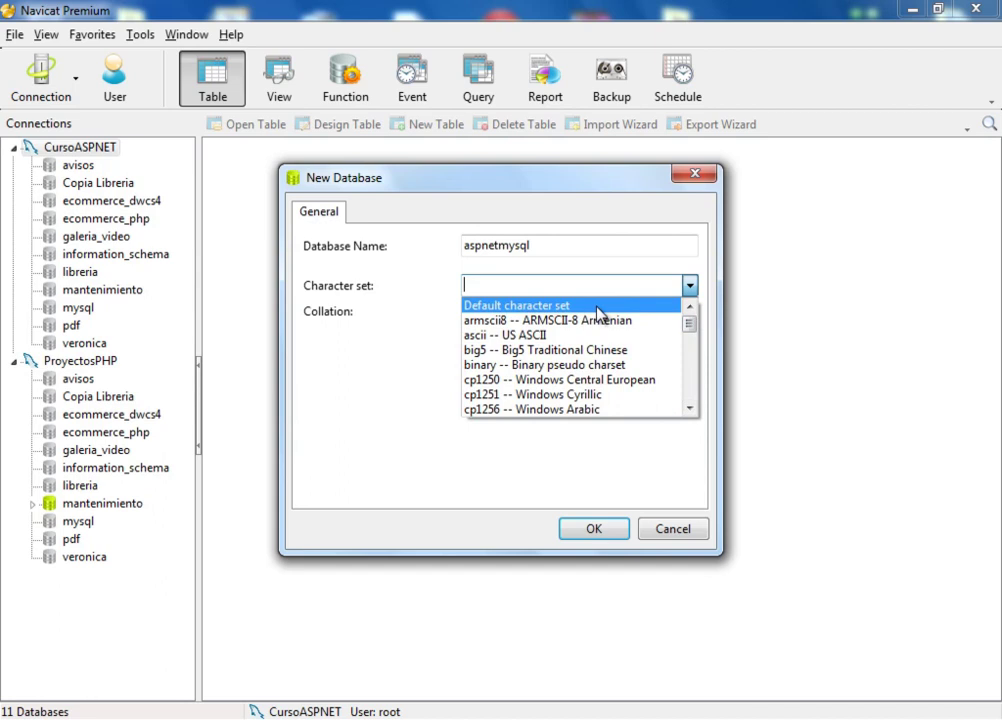
left_click(596, 306)
left_click(665, 311)
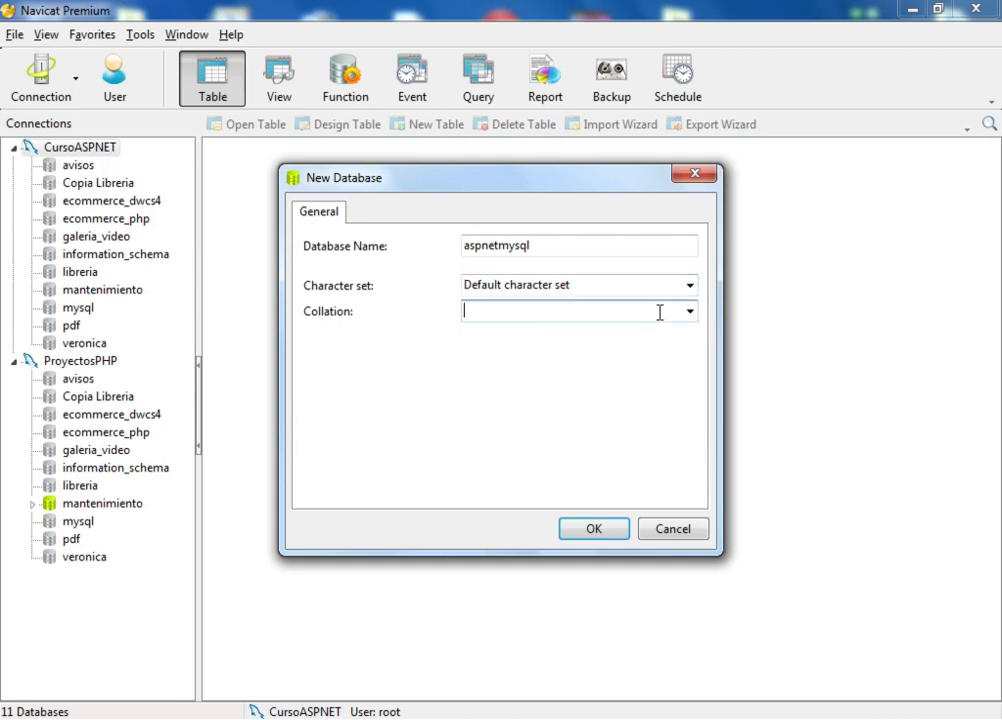
left_click(697, 313)
left_click(697, 313)
left_click(588, 531)
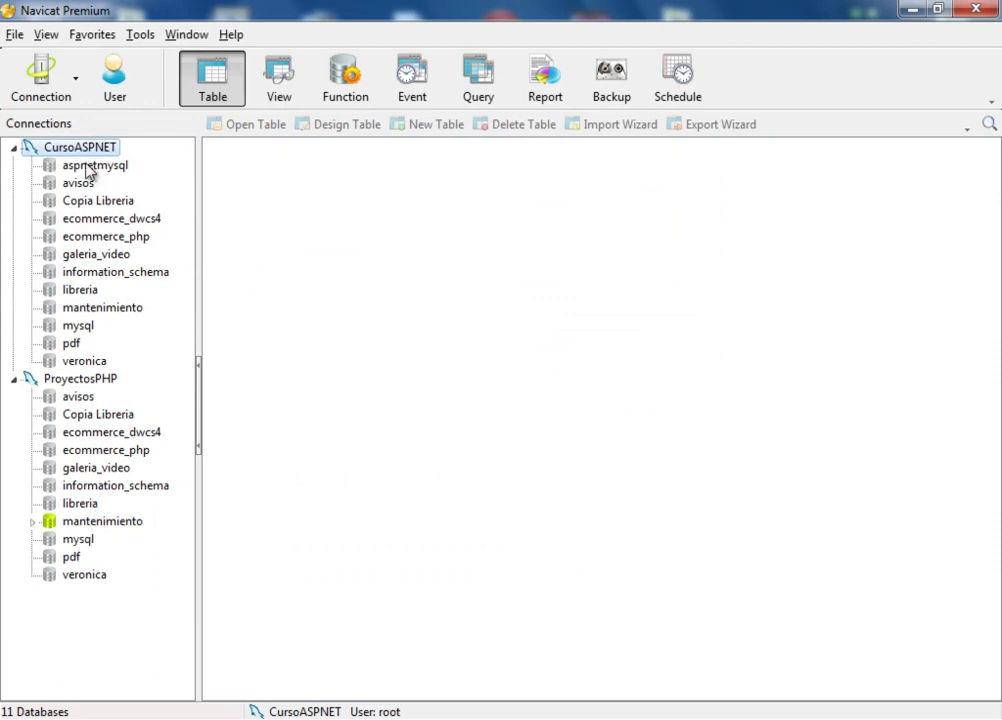
Step: Open aspnetmysql and start a new table design from its Tables node
double_click(88, 166)
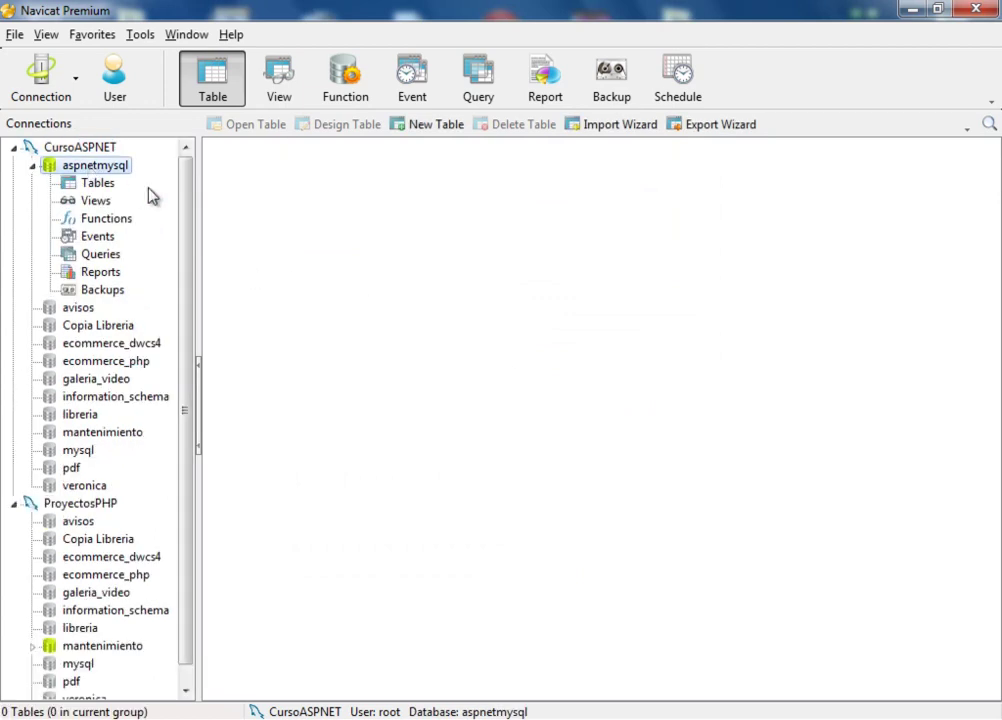
left_click(95, 186)
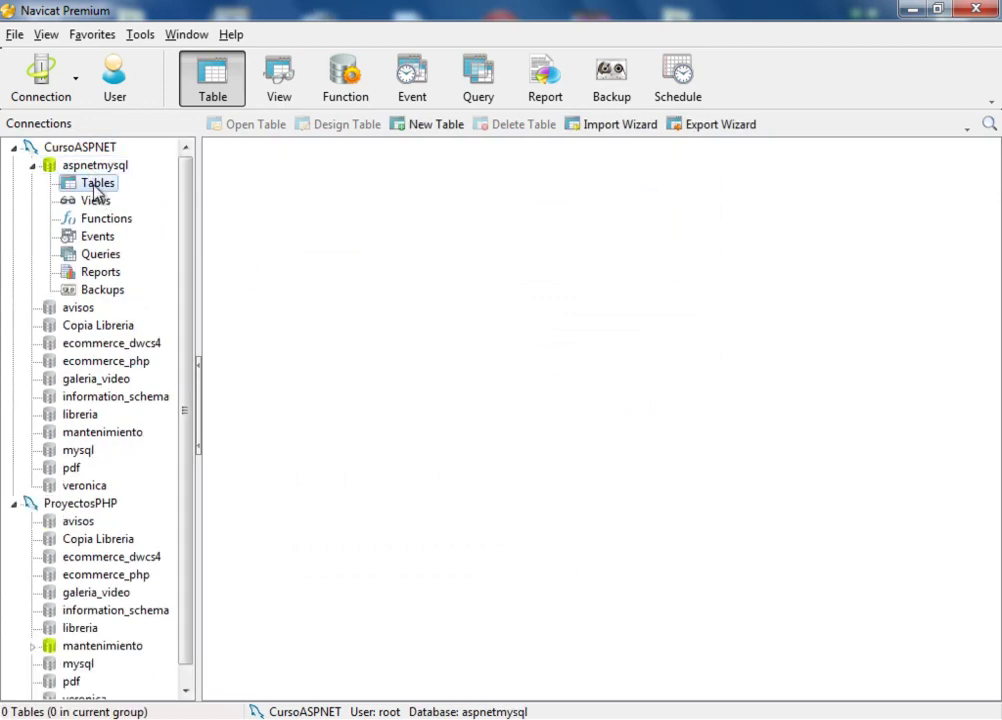
right_click(96, 188)
left_click(149, 199)
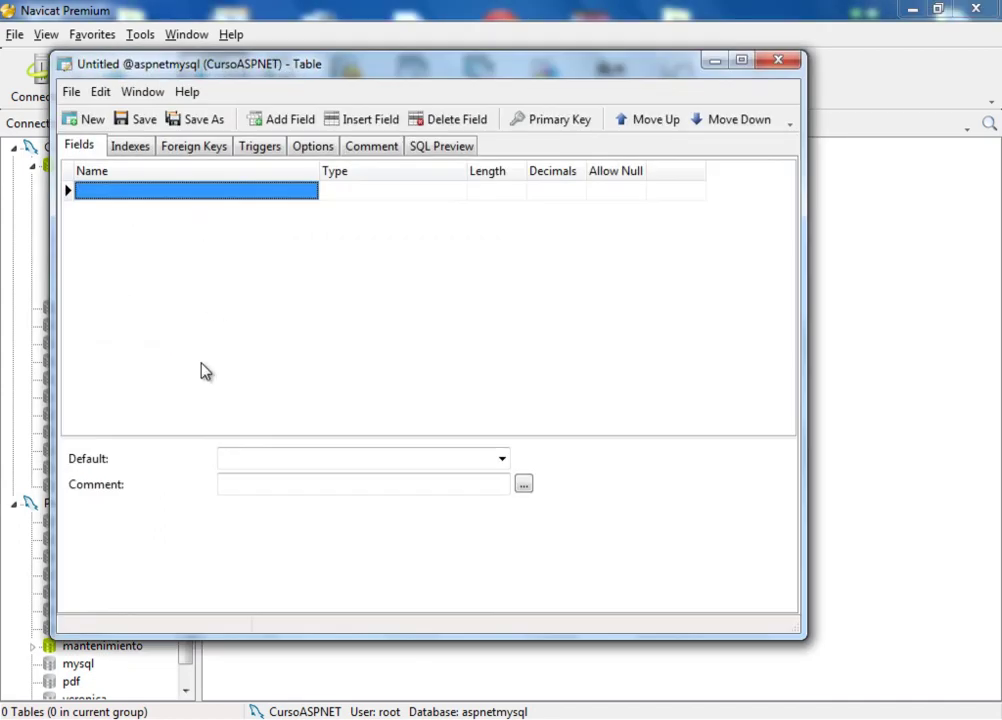
Step: Add field codigo as int, not null, and make it the primary key
type("codigo")
key("Tab")
type("int")
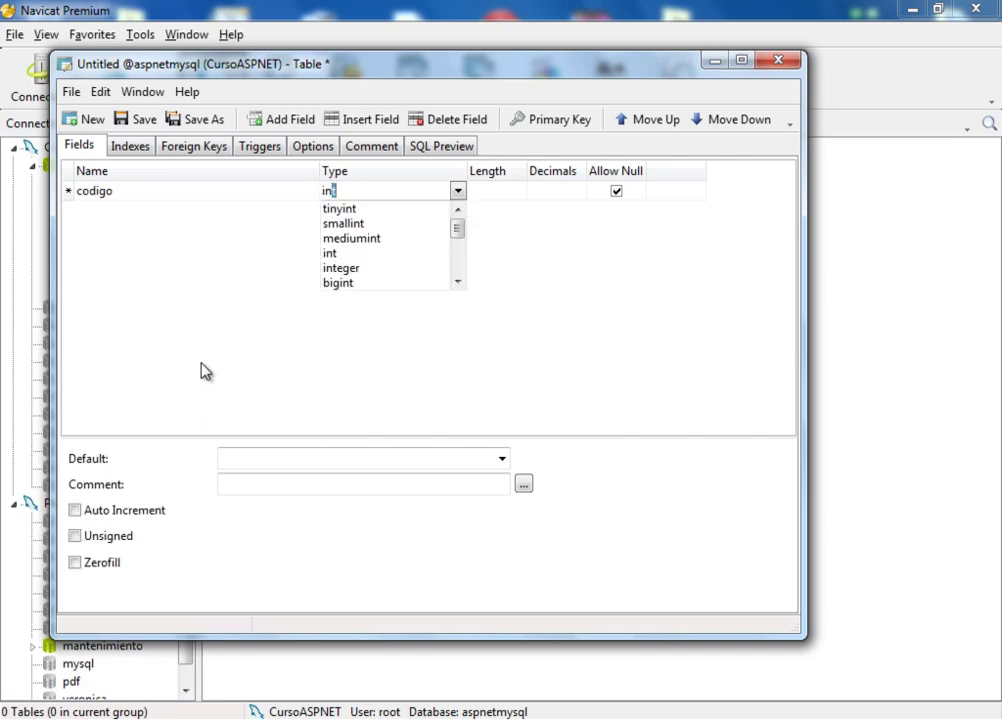
key("Tab")
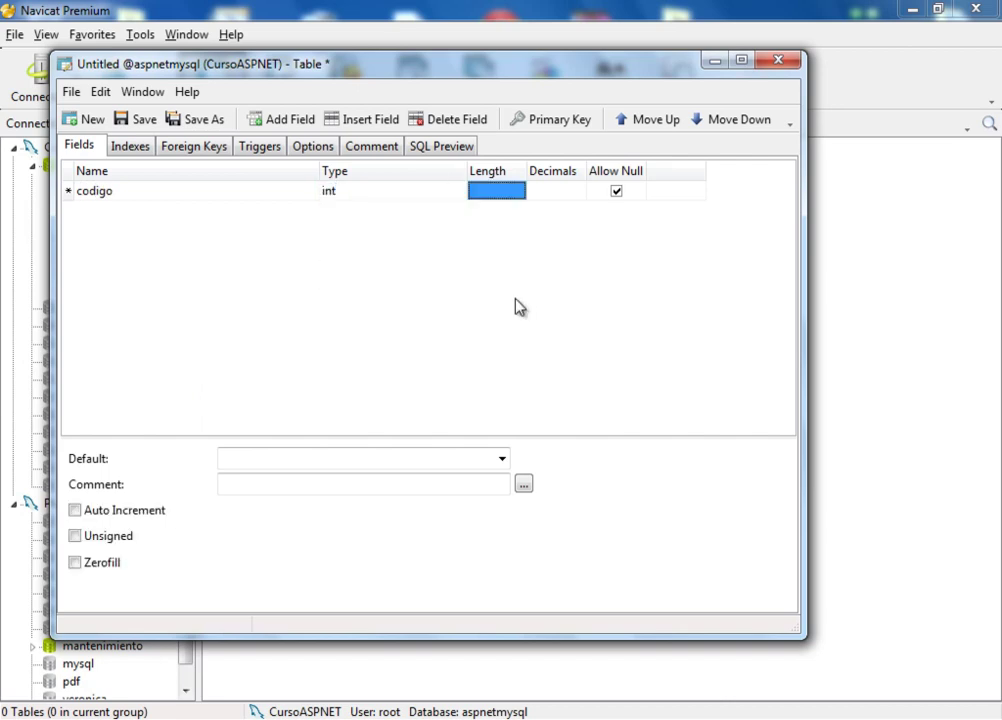
left_click(616, 191)
left_click(616, 191)
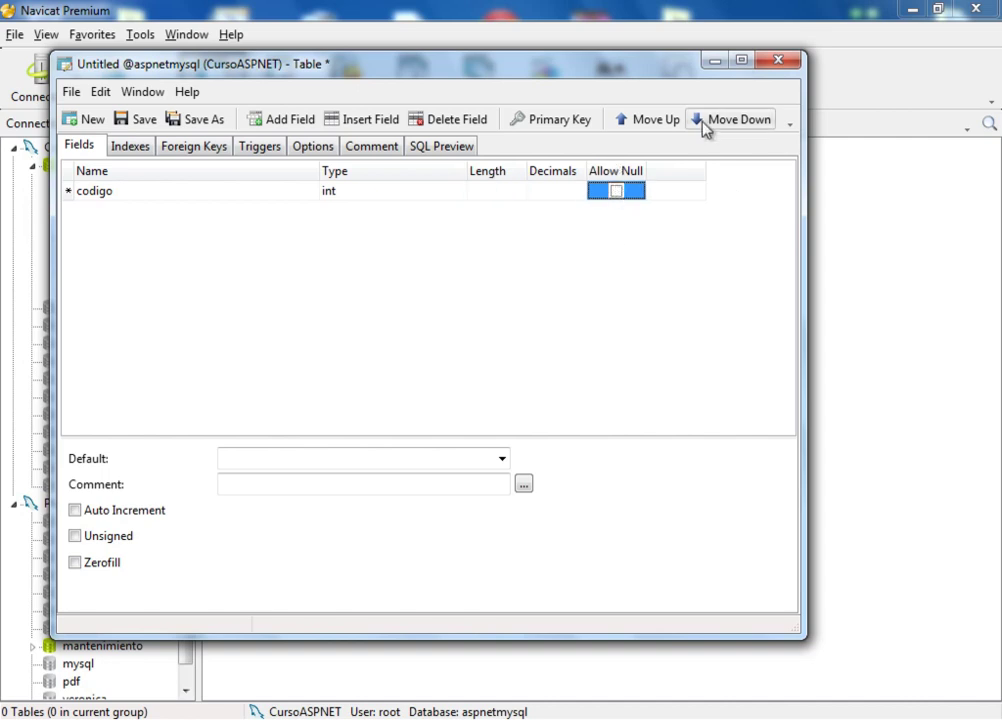
left_click(547, 122)
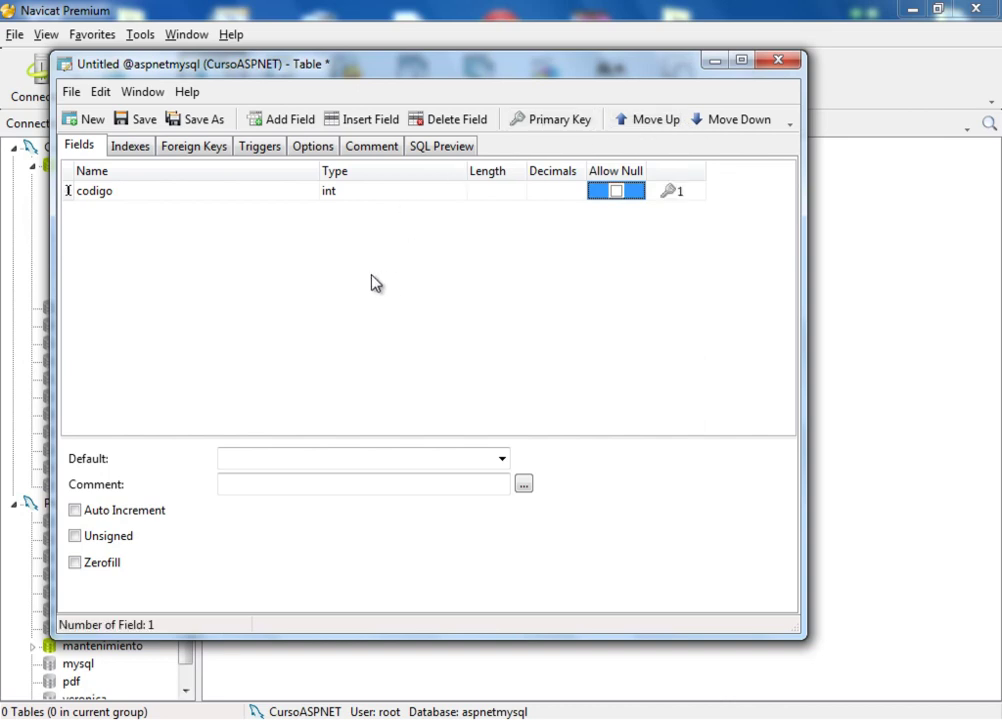
Step: Add fields nombres and apellidos, both char of length 40
left_click(195, 187)
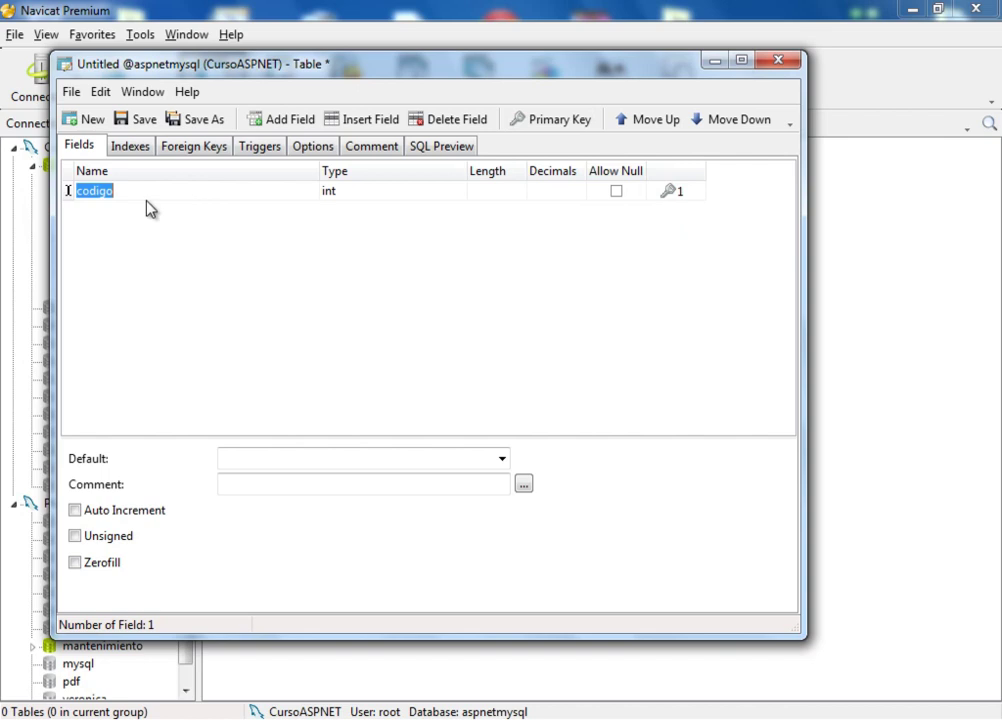
key("Down")
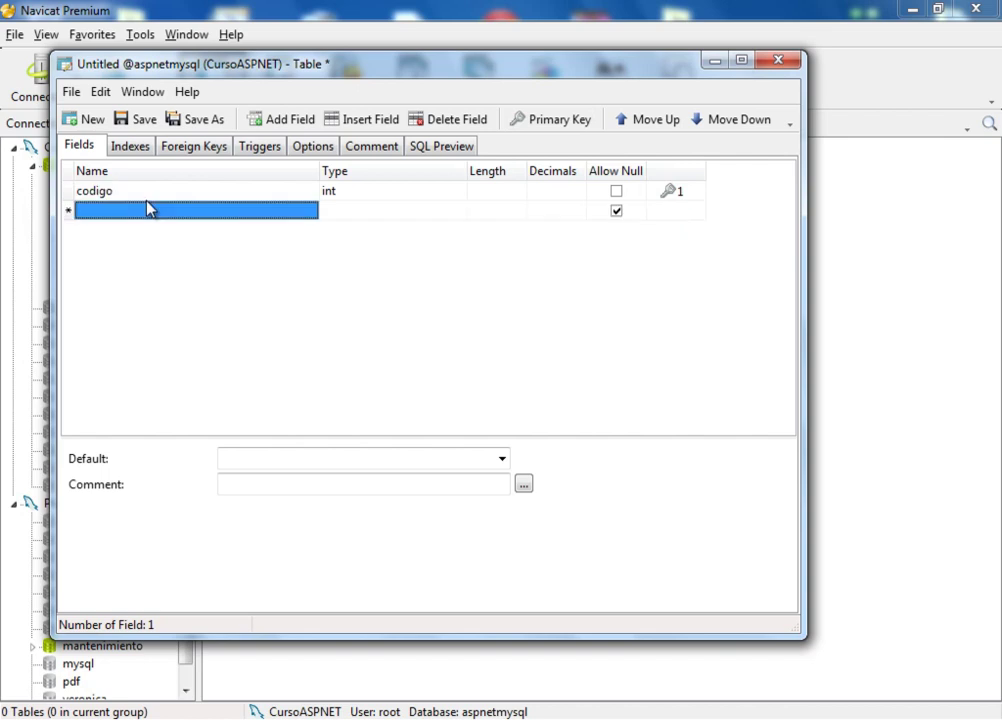
type("nombn")
type("es")
key("Tab")
type("char")
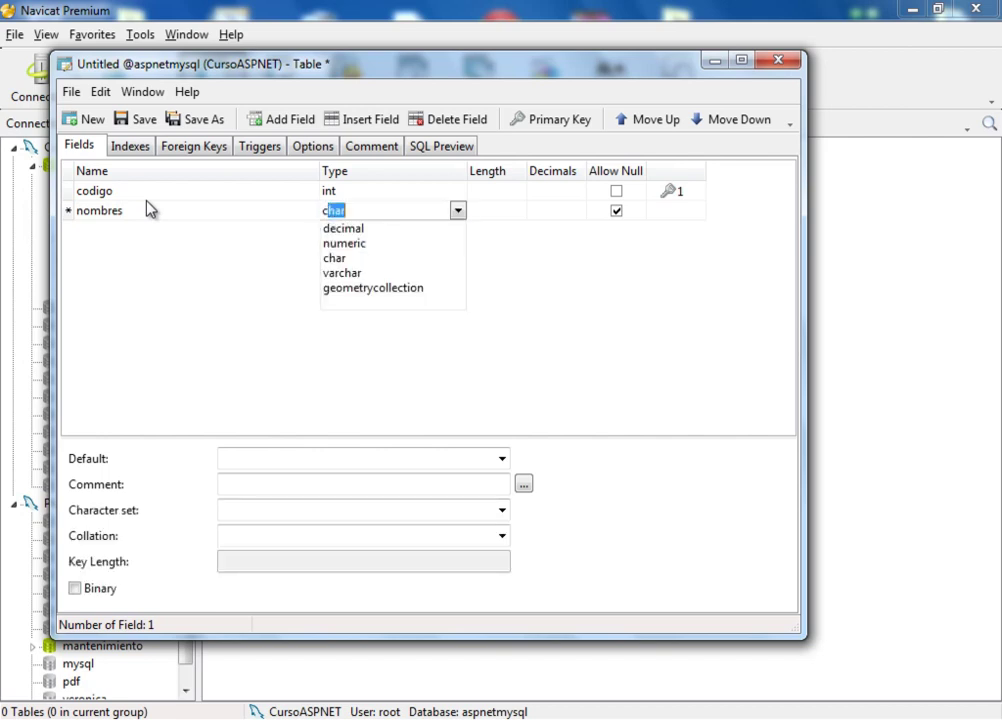
key("Tab")
type("40")
key("Tab")
key("Tab")
key("Tab")
type("apellidos")
key("Tab")
type("char")
key("Tab")
type("40")
key("Tab")
key("Tab")
key("Tab")
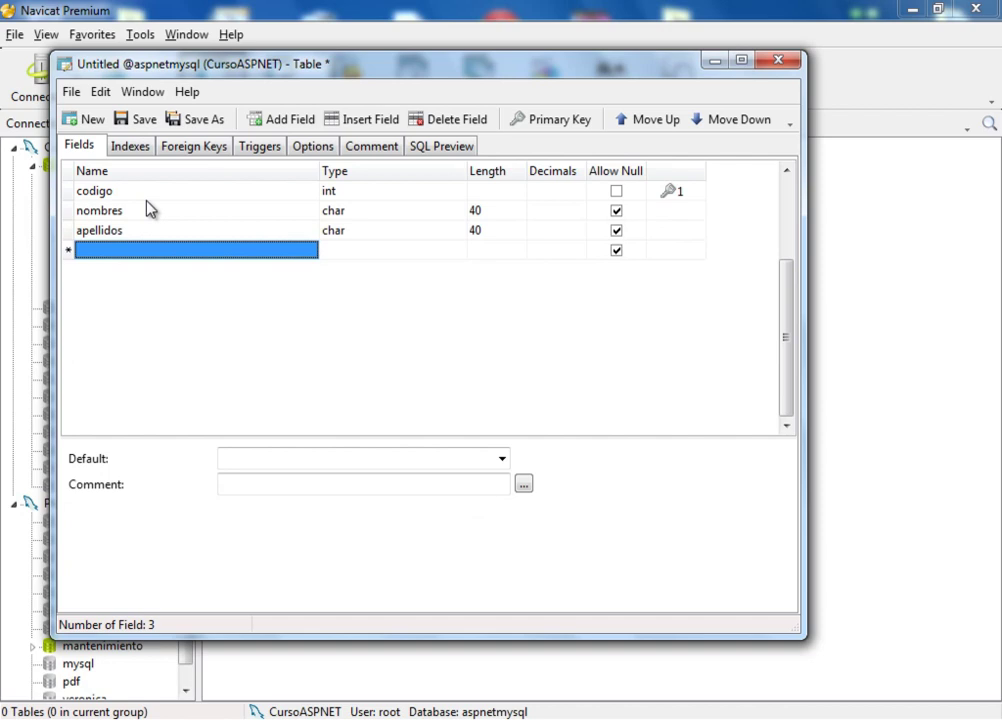
Step: Add field direccion as char of length 60
type("direccion")
key("Tab")
type("char")
key("Tab")
type("60")
key("Tab")
key("Tab")
key("Tab")
key("Tab")
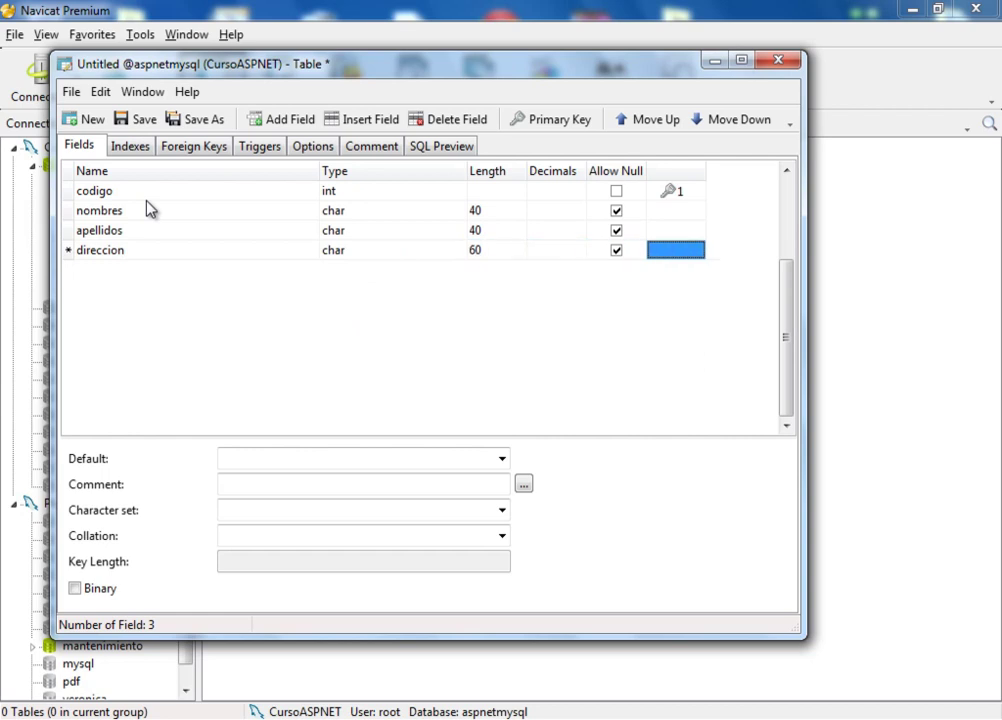
Step: Add field telefono as char of length 40
type("telefgo")
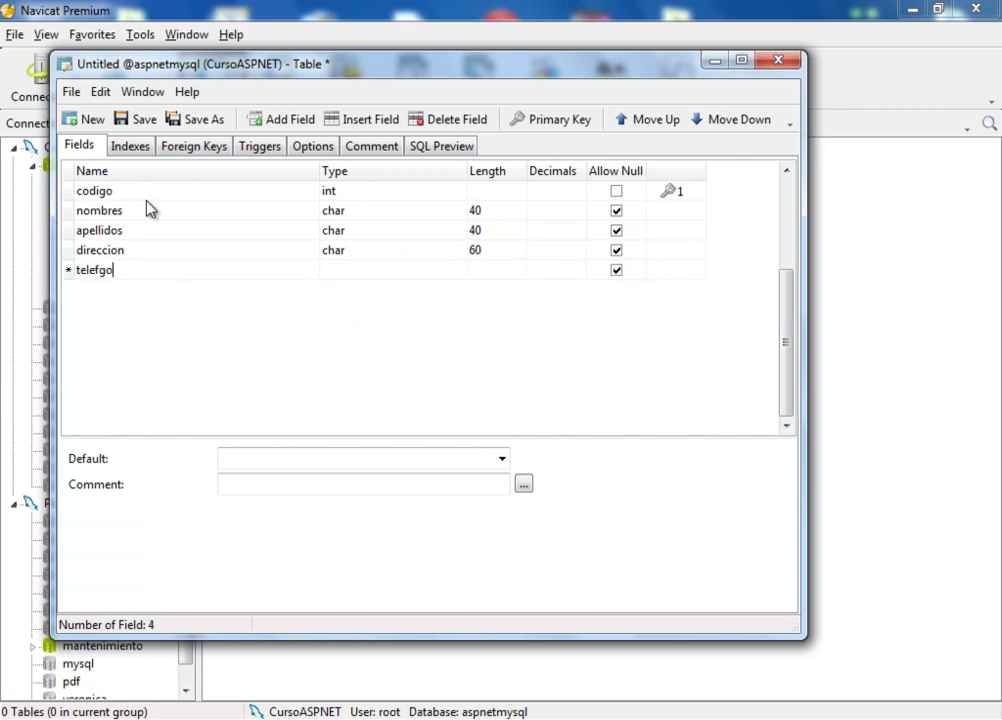
key("BackSpace")
key("BackSpace")
type("ono")
key("Tab")
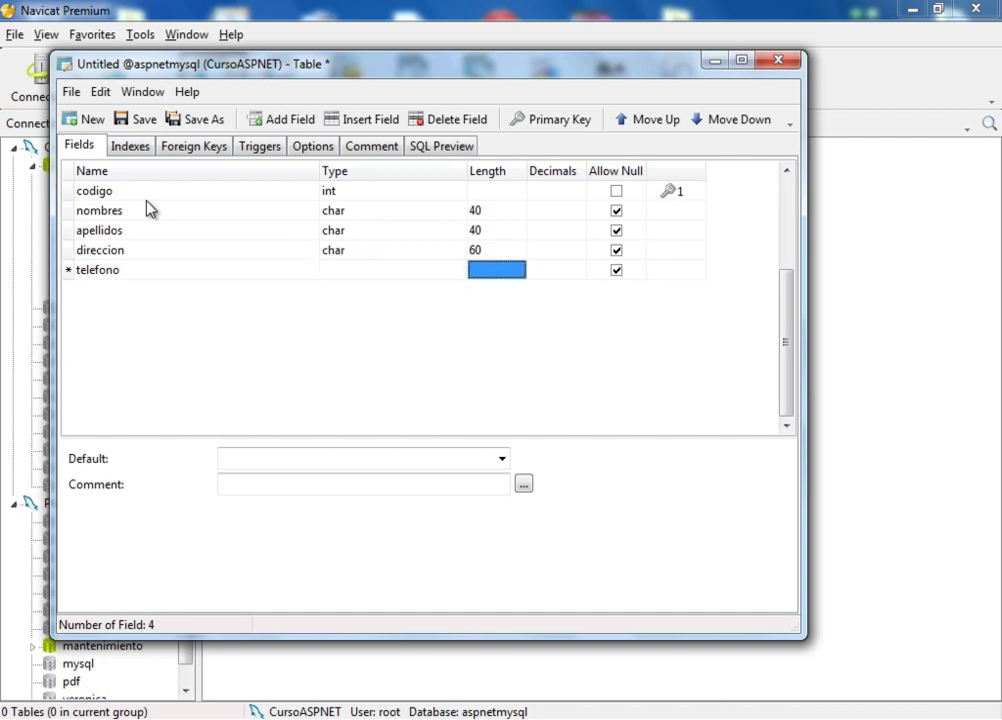
key("shift+Tab")
type("c")
key("Tab")
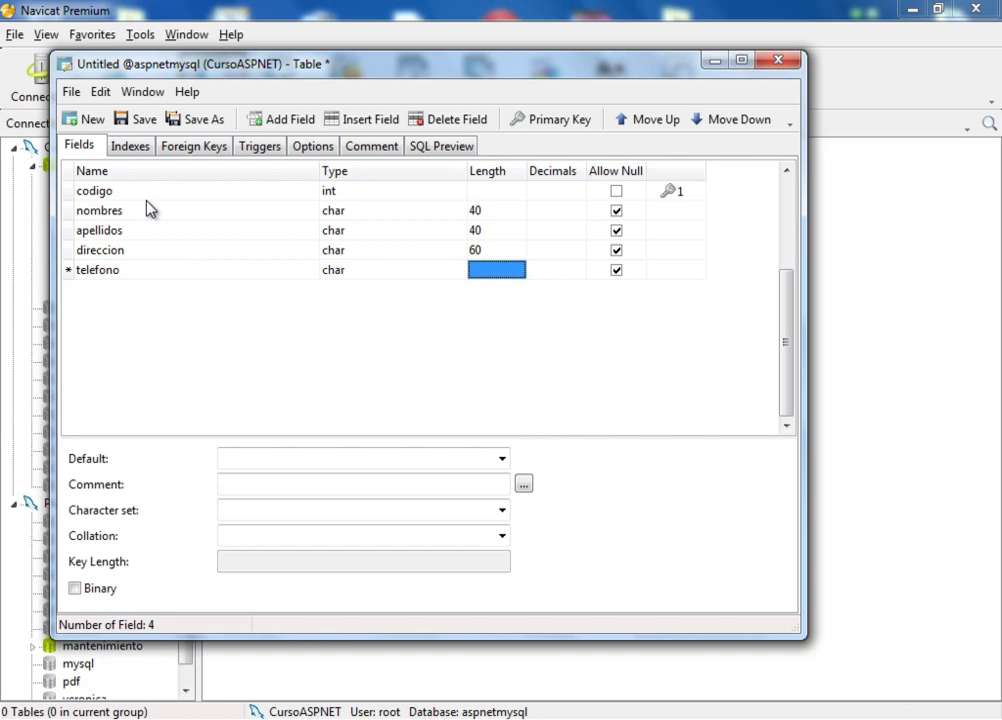
type("40")
key("Tab")
key("Tab")
key("Tab")
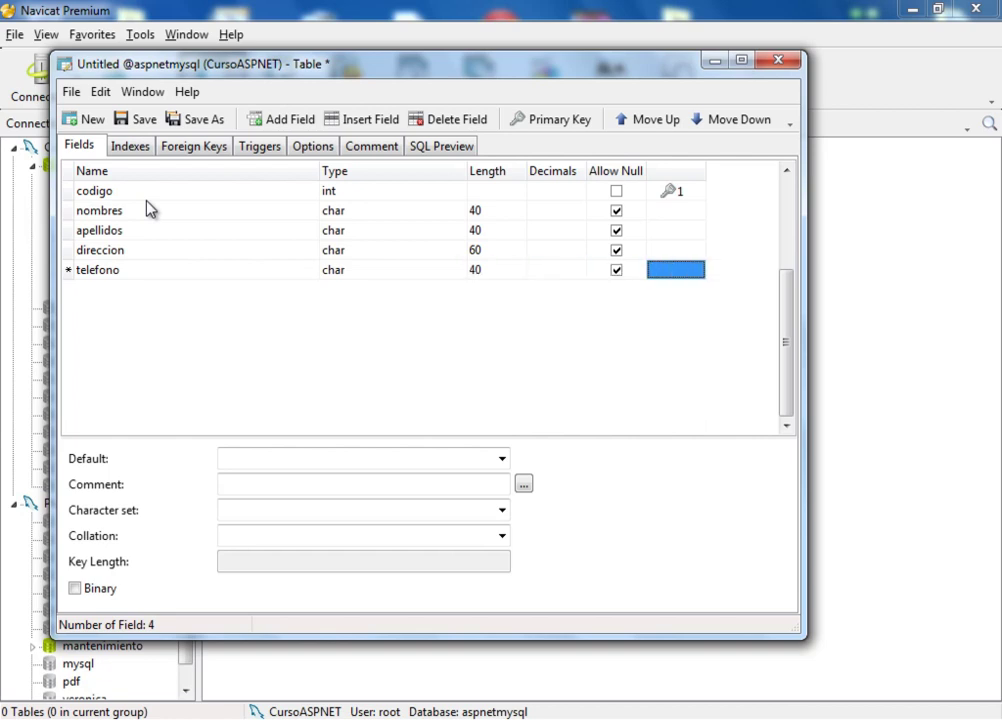
Step: Add field activo with type bit
key("Tab")
type("activo")
key("Tab")
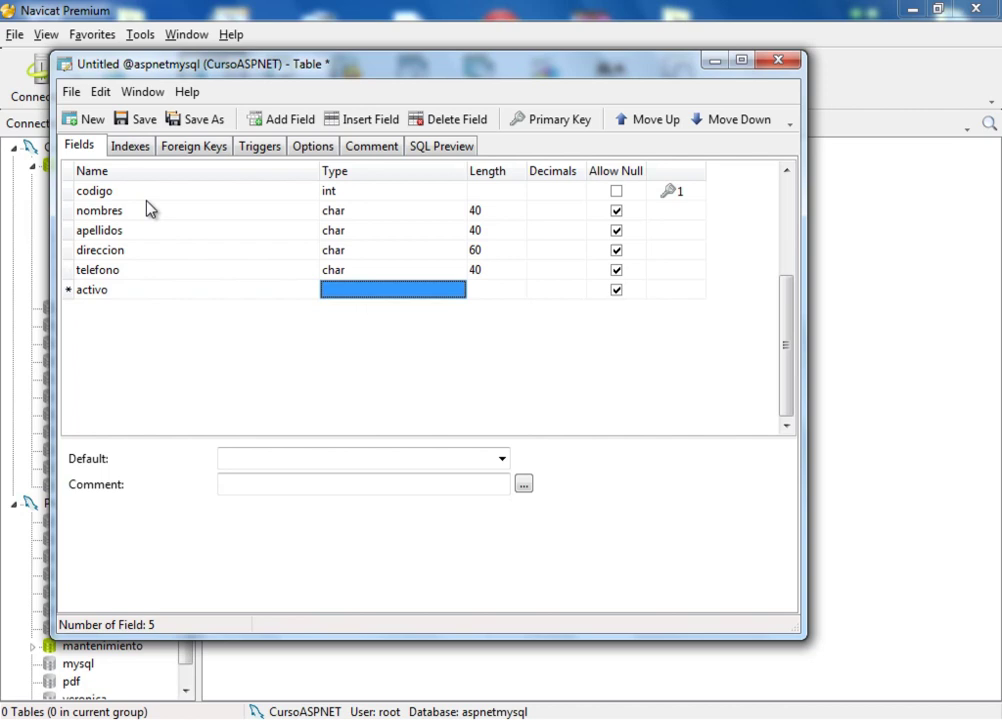
type("bigint")
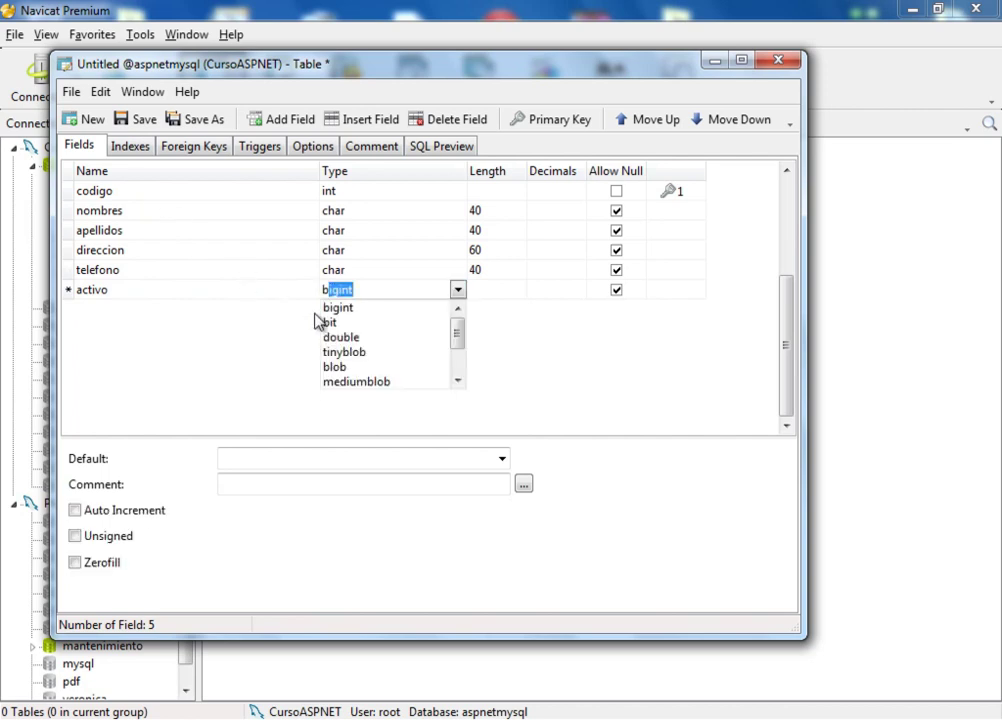
left_click(337, 322)
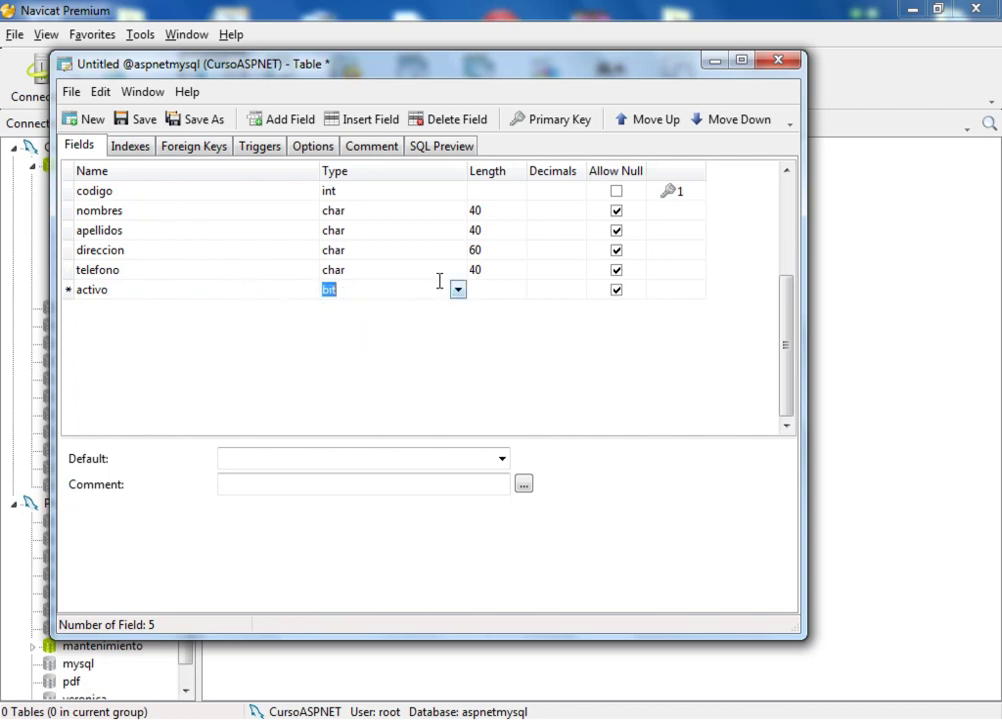
Step: Save the new table under the name empleados and close its designer window
left_click(182, 116)
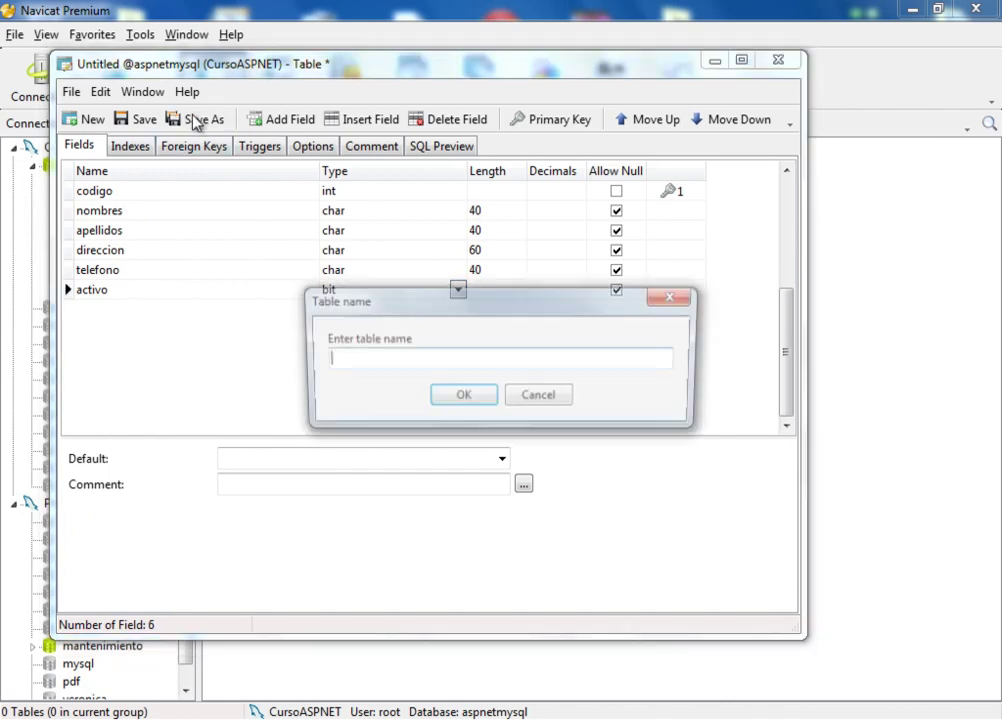
type("emp")
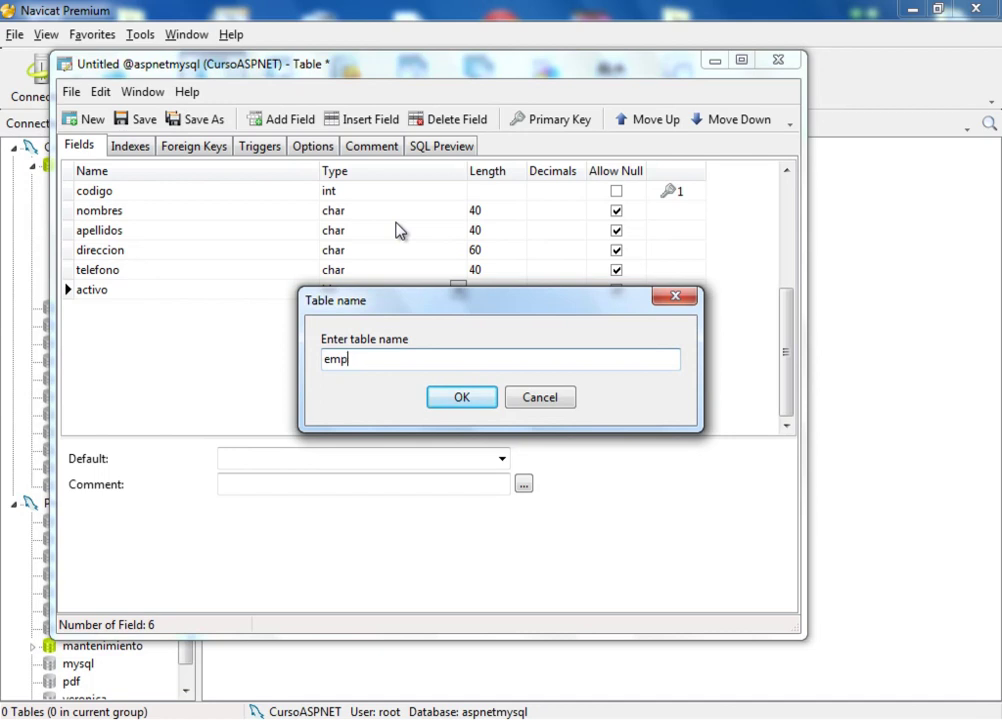
type("leados")
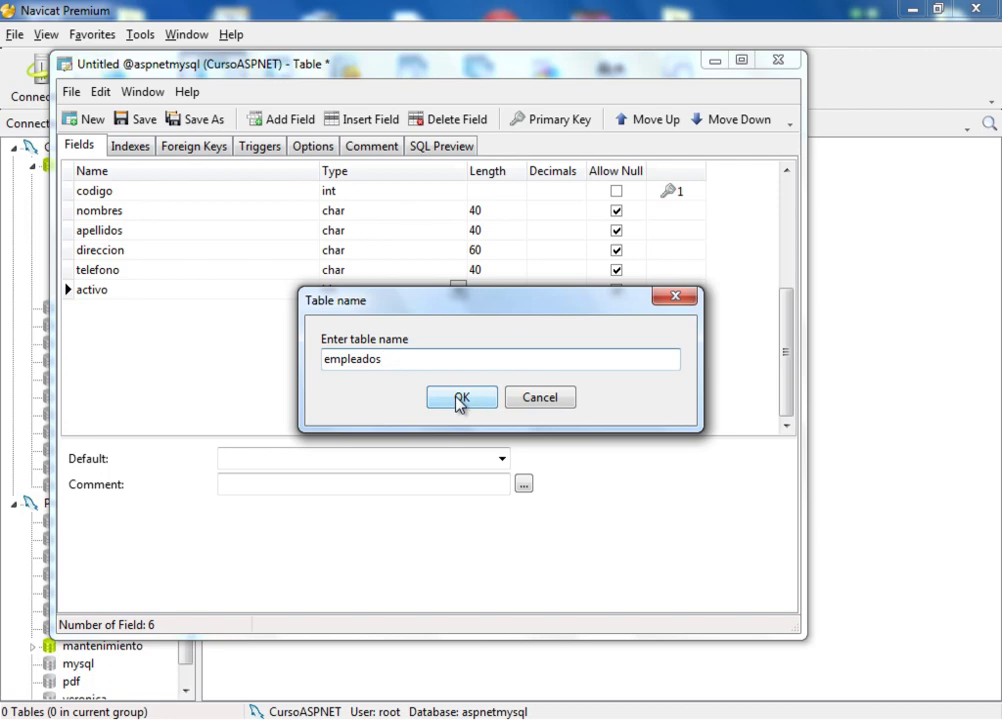
left_click(460, 399)
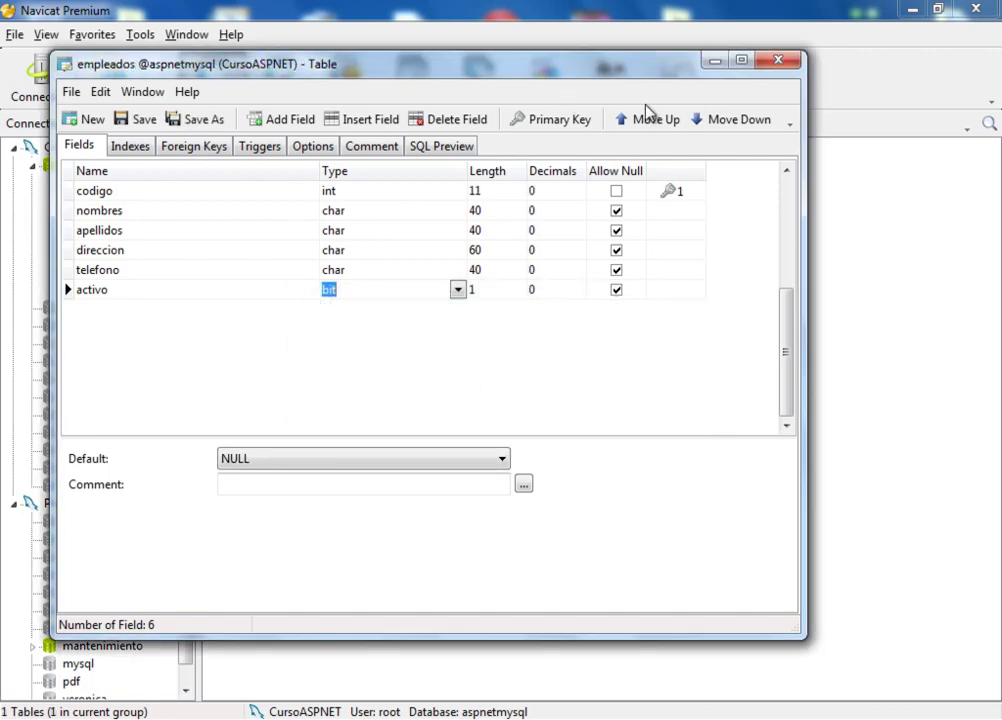
left_click(778, 60)
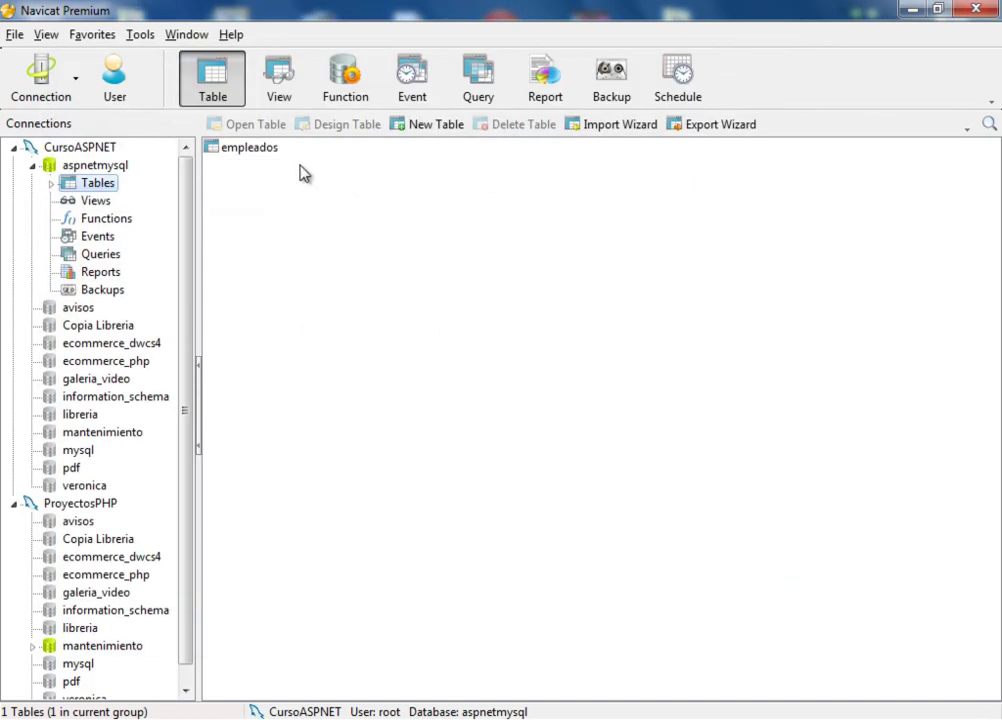
Step: Open a new blank query for aspnetmysql and switch it to the SQL Query Editor
left_click(479, 80)
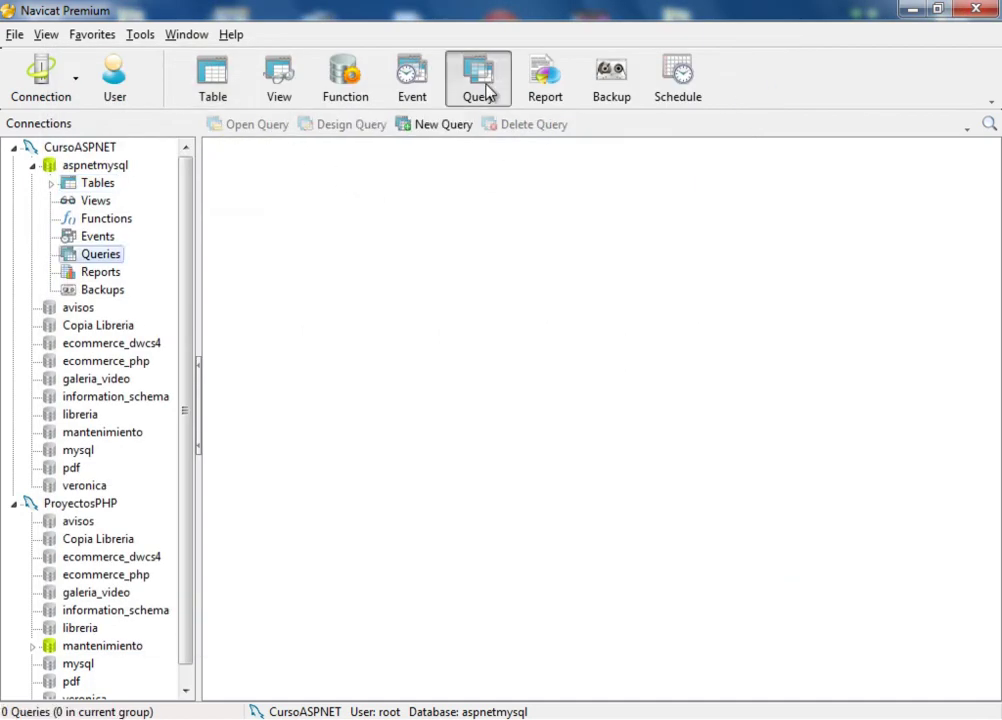
left_click(437, 124)
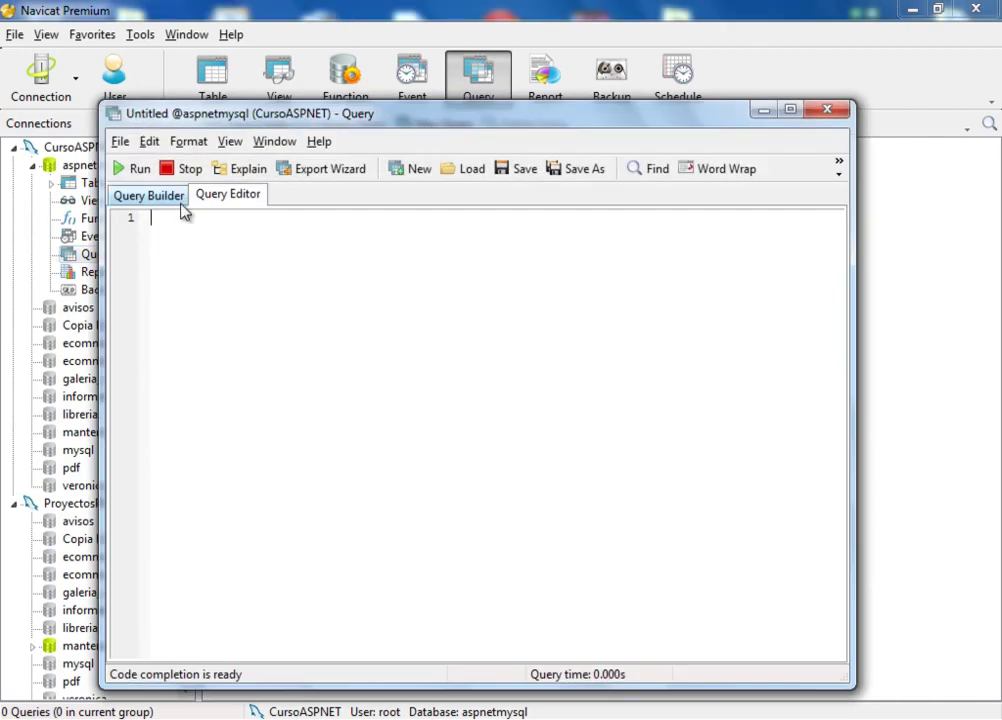
left_click_drag(385, 118, 399, 134)
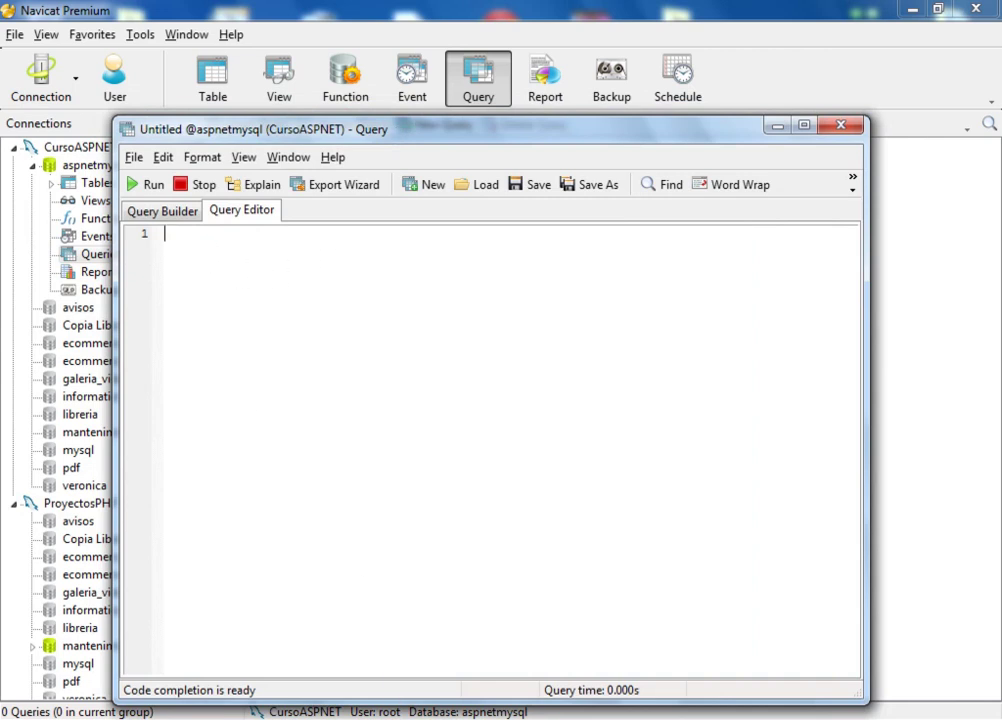
left_click(176, 216)
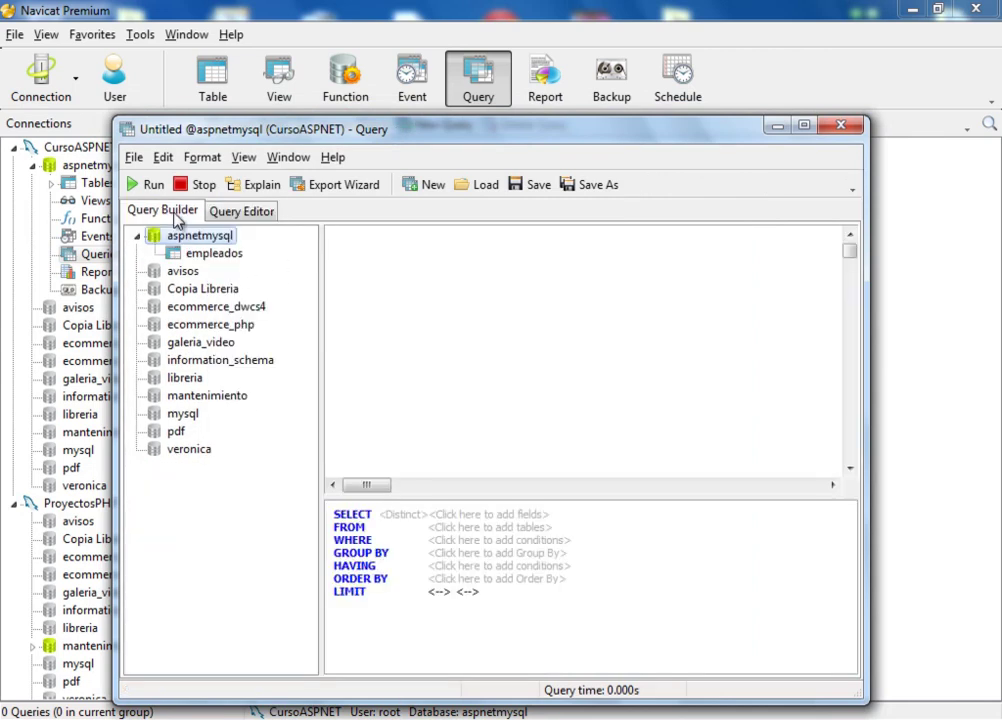
left_click(241, 213)
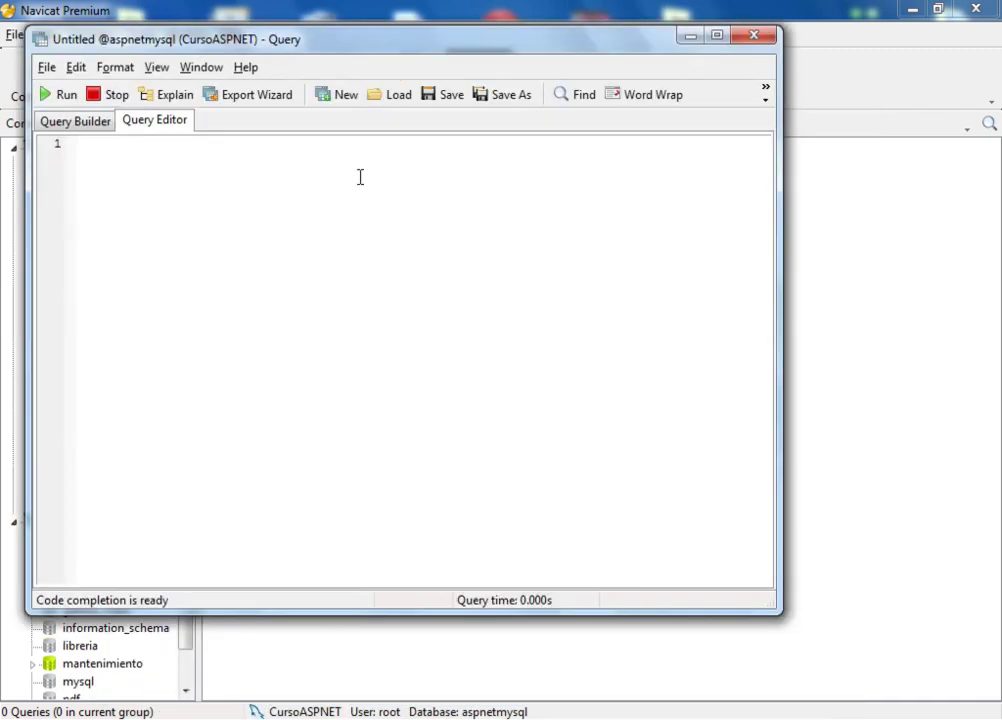
Step: Begin an INSERT into empleados with codigo 1500, the employee's first name, surname, and address Venezuela
type("ins")
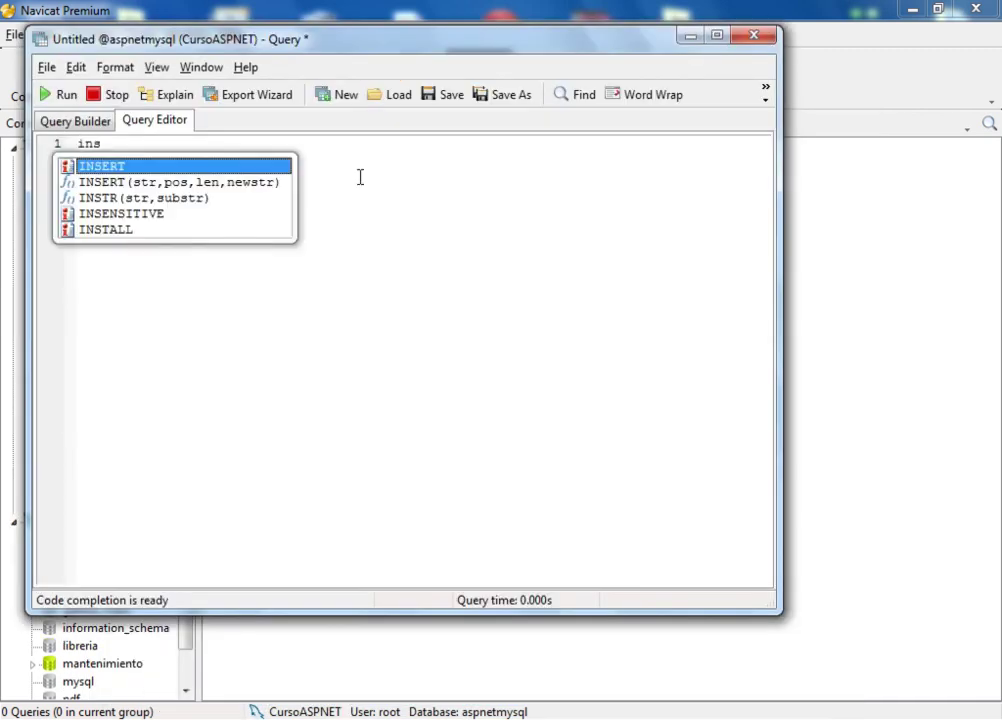
key("Return")
type("into ")
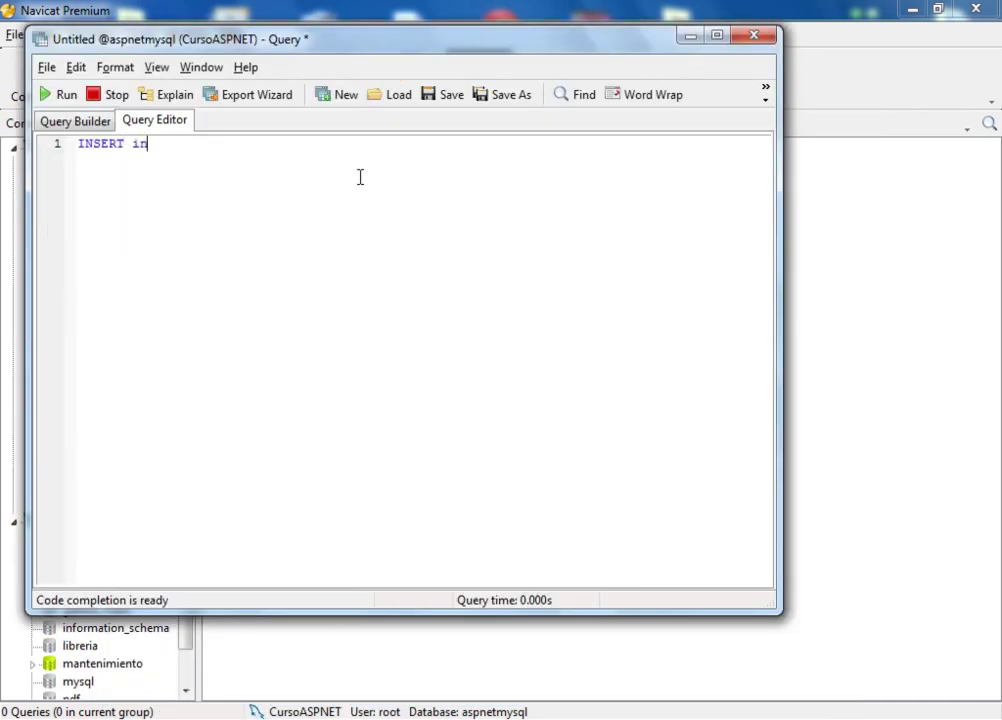
type("emple")
key("Return")
type("v")
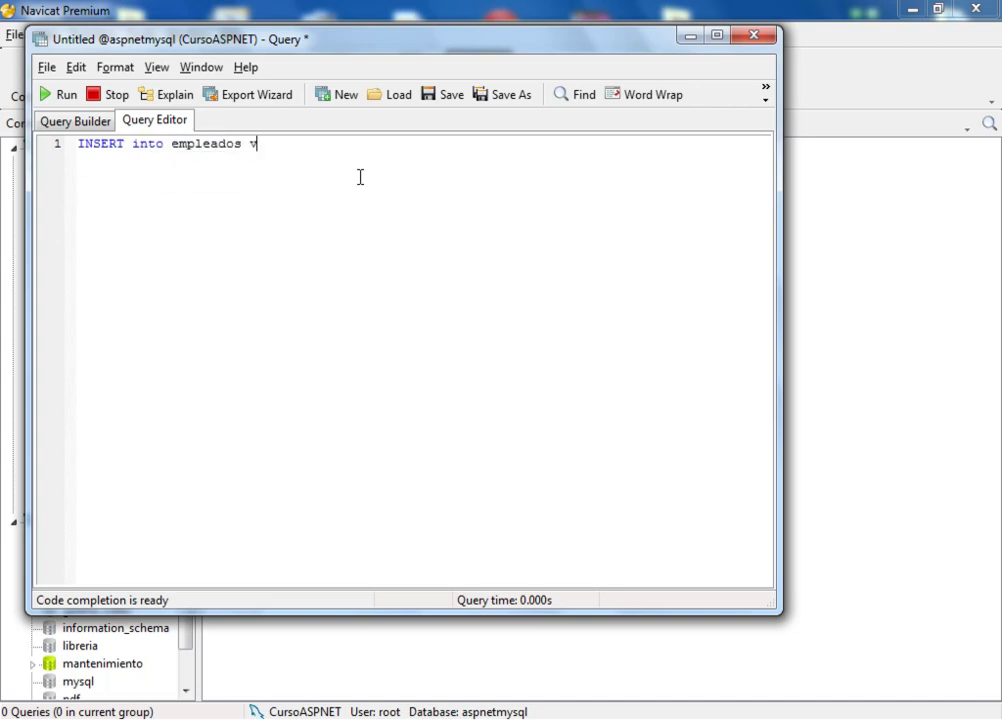
type("alues (")
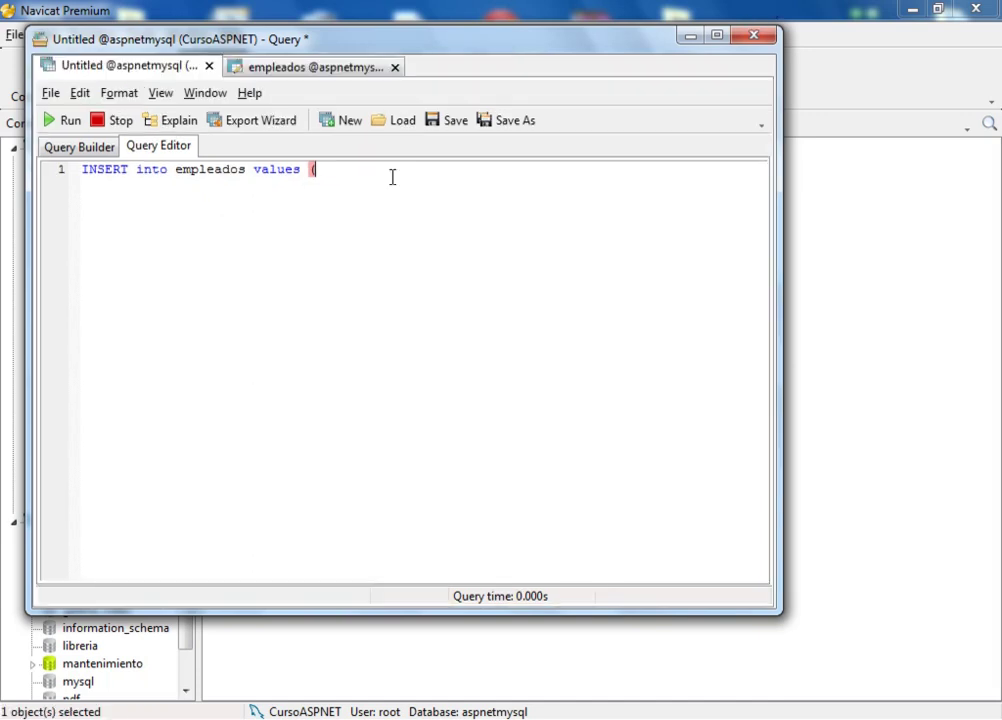
type("1500")
type(", 0")
key("BackSpace")
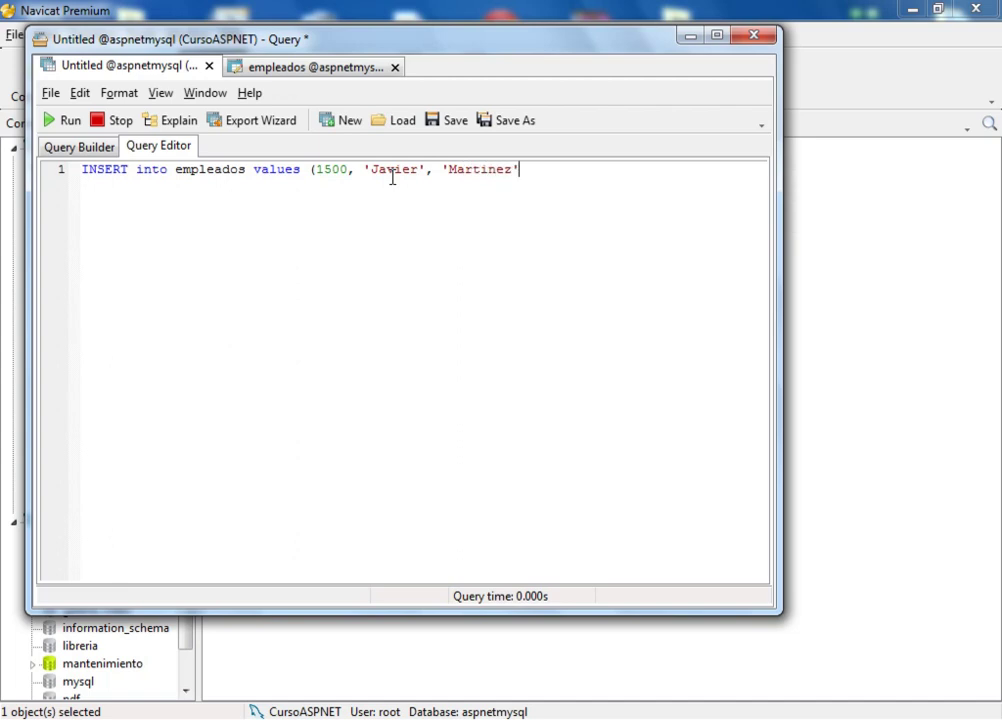
type(", '0")
key("BackSpace")
type("Venezuyela")
key("BackSpace")
key("BackSpace")
key("BackSpace")
key("BackSpace")
type("ela',")
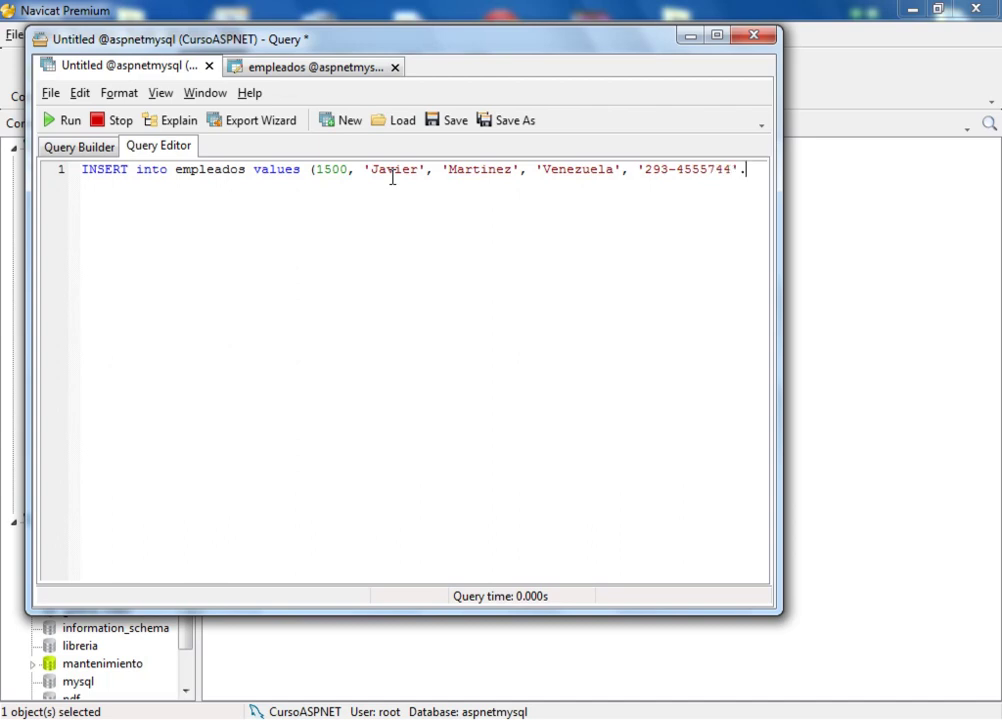
Step: Finish the values with the employee's phone number and true, then select the statement
type("'")
key("Escape")
type(", tru")
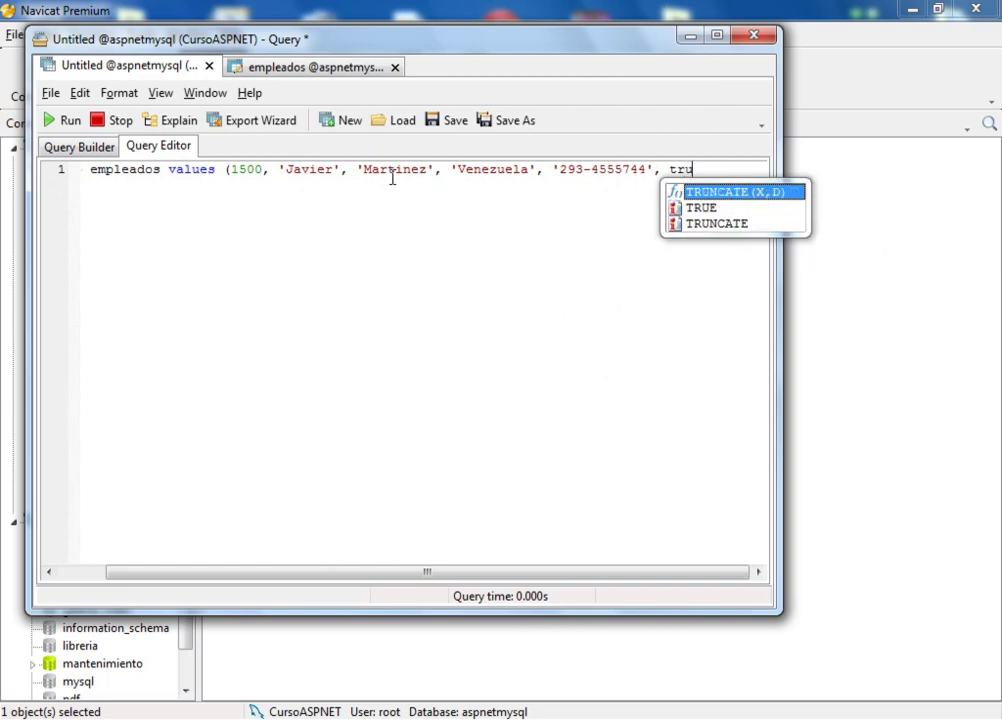
key("Escape")
type("e);")
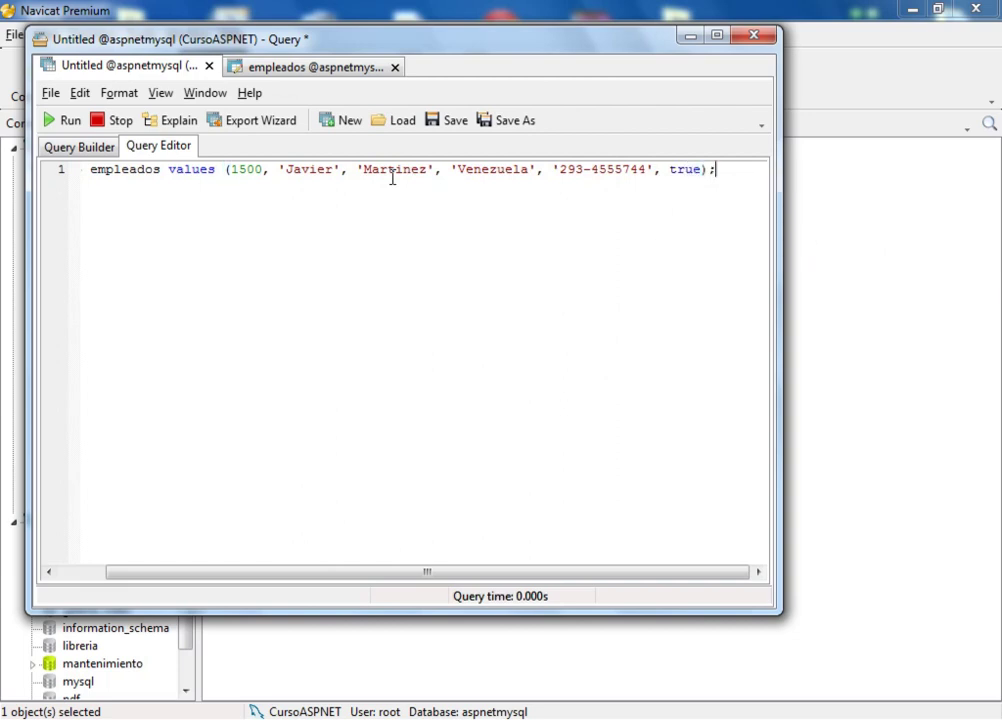
key("shift+Left")
key("shift+Left")
key("shift+Home")
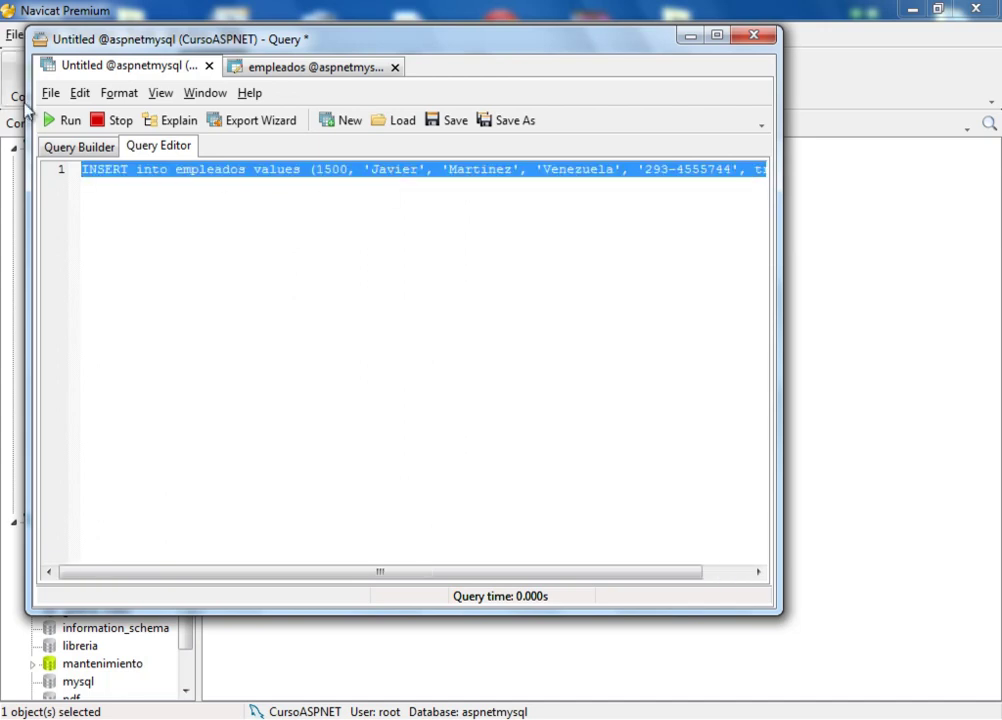
Step: Run the INSERT for employee 1500, getting 1 affected row, and check the empleados design
left_click(66, 121)
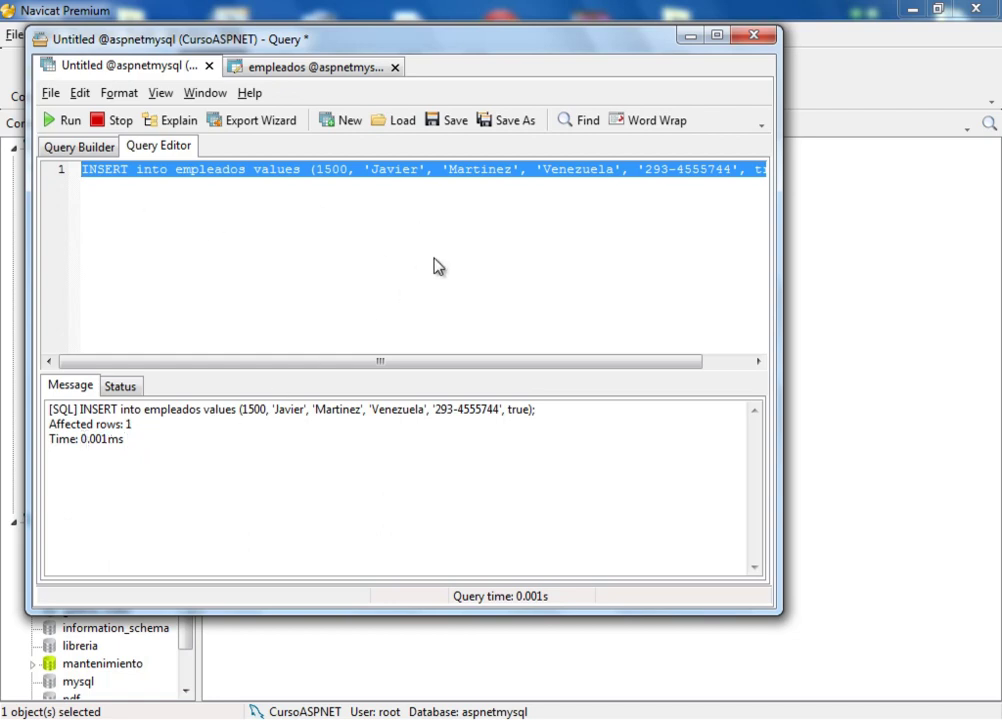
left_click(349, 68)
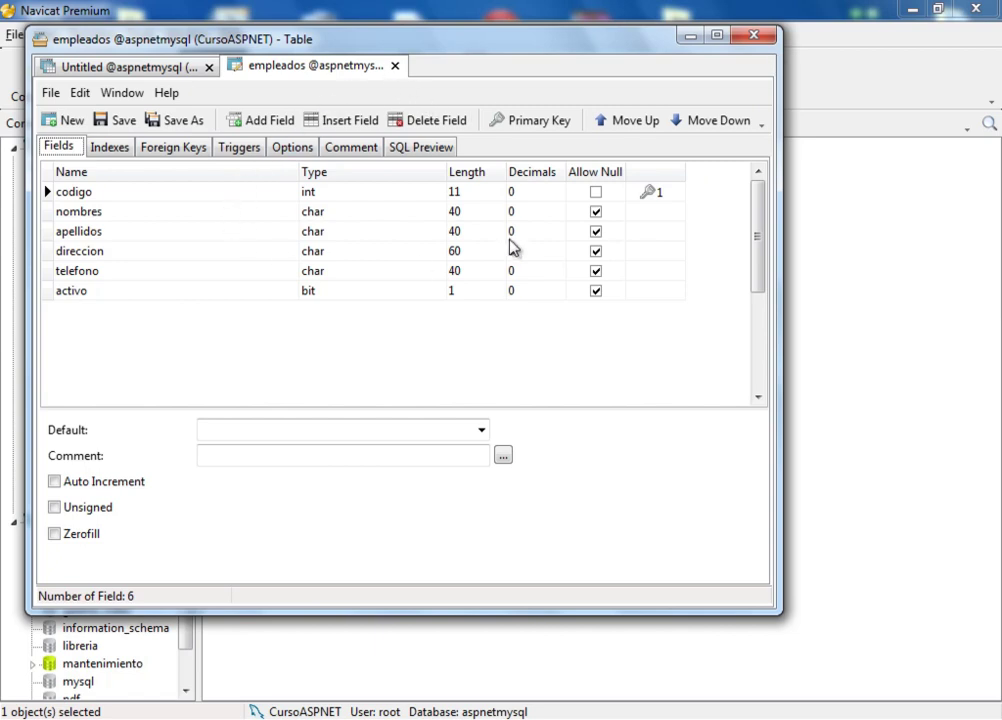
left_click(110, 67)
left_click(522, 197)
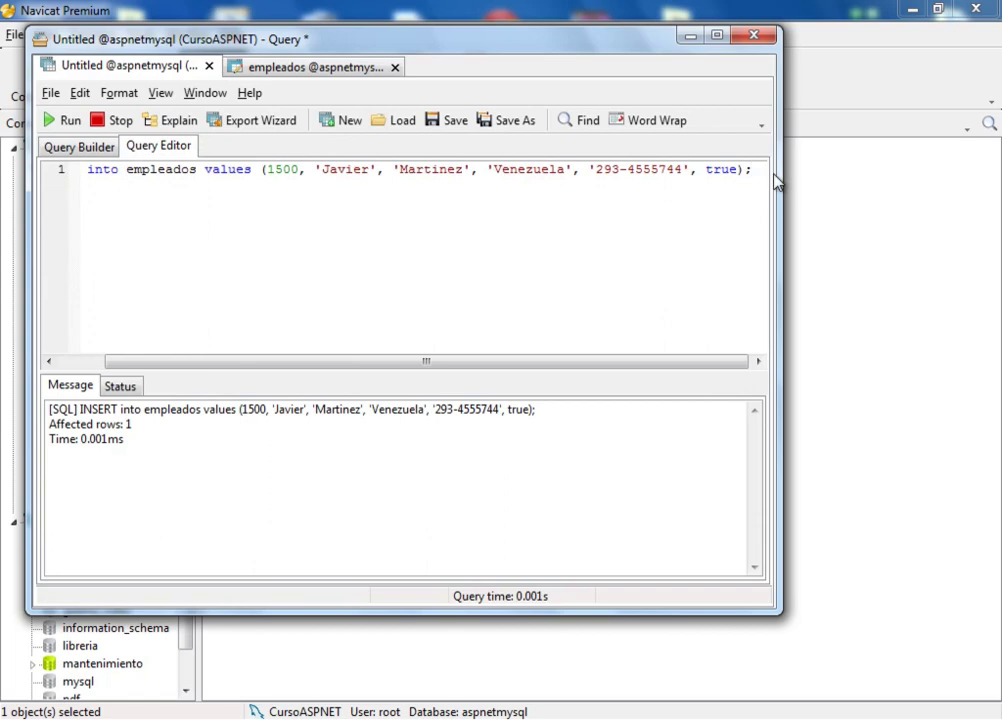
Step: Add SELECT * FROM empleados; on a second line and run, hitting duplicate-entry error 1062 for 1500
key("Return")
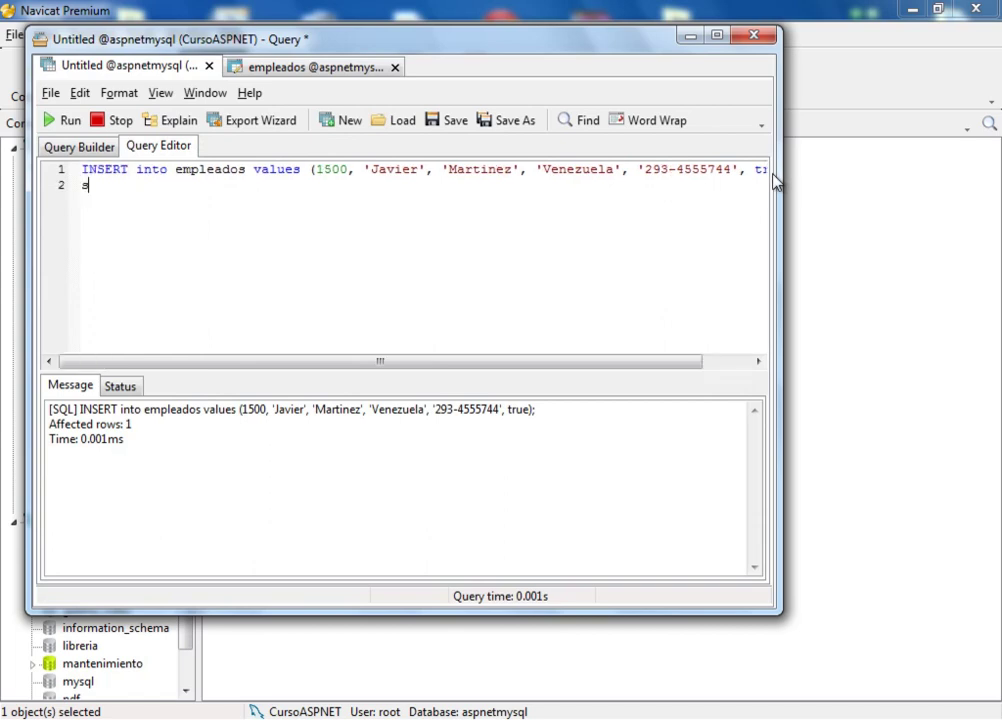
type("se")
key("Return")
type("* from")
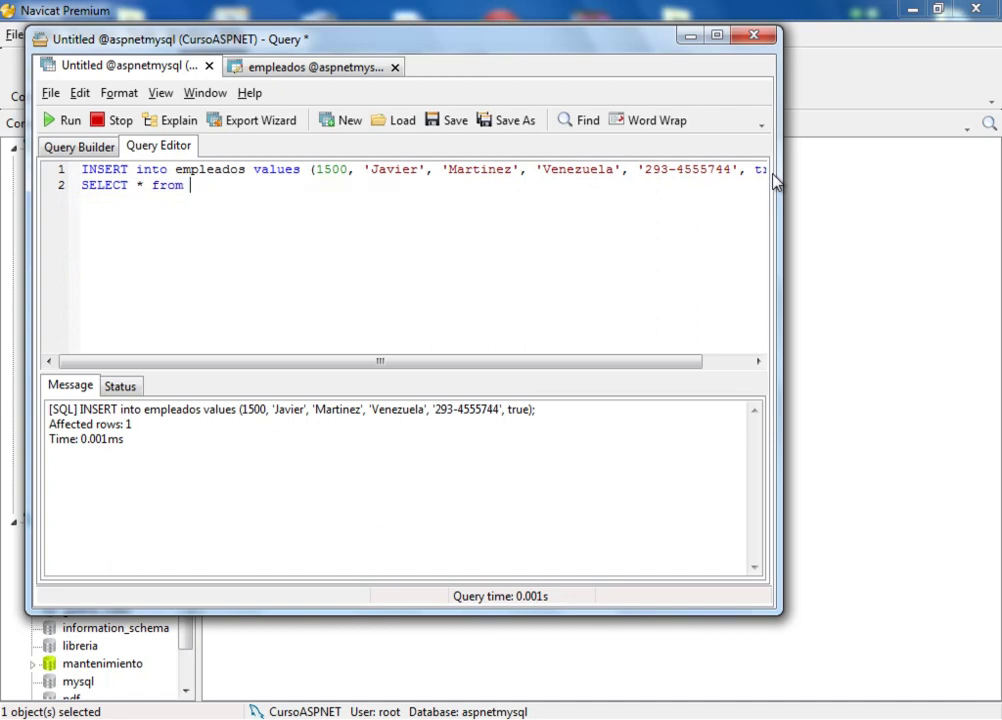
key("BackSpace")
key("BackSpace")
key("Return")
type("emp")
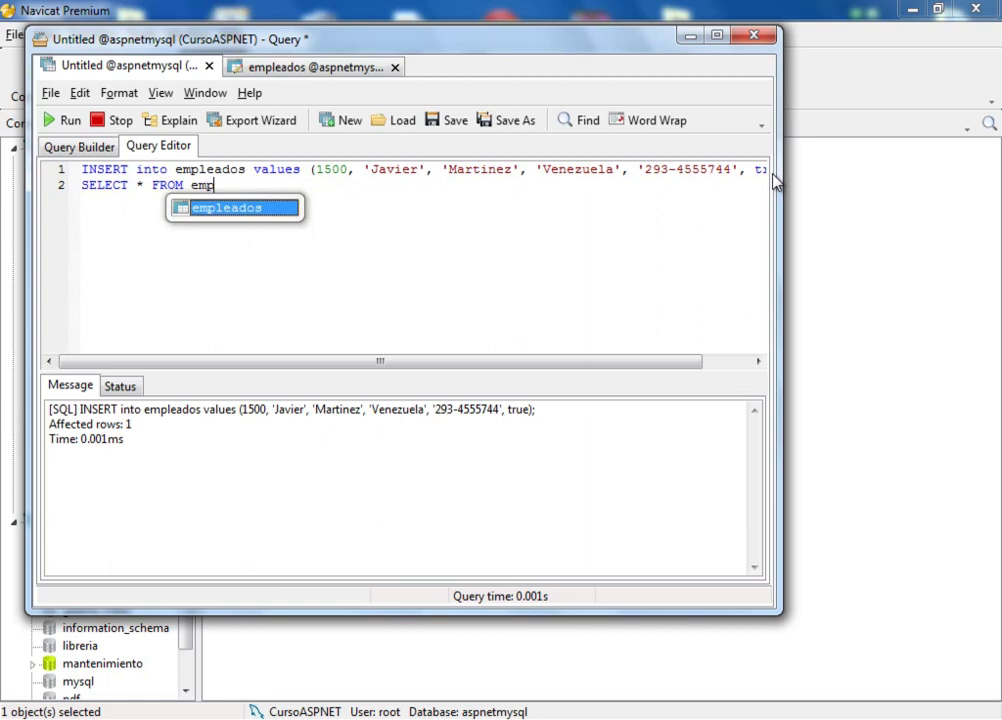
type("leados;")
key("shift+Left")
key("shift+Left")
key("shift+Left")
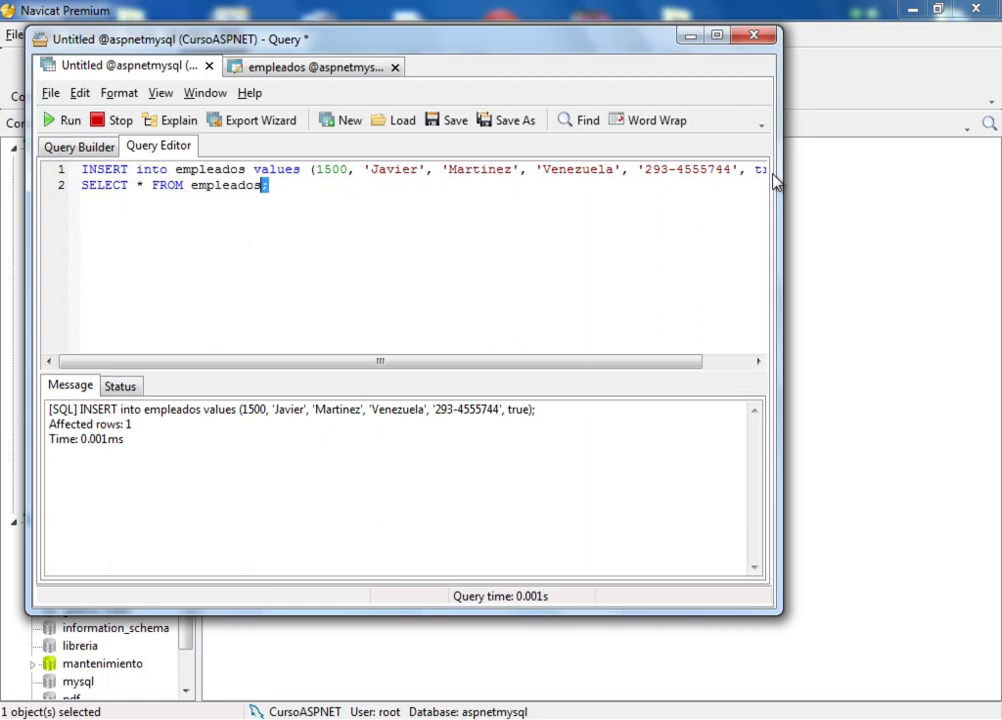
key("shift+Left")
key("shift+Left")
key("shift+Left")
key("shift+Left")
key("shift+Left")
key("shift+Left")
key("shift+Left")
key("shift+Left")
key("shift+Left")
key("shift+Left")
key("shift+Left")
key("shift+Left")
key("shift+Left")
key("shift+Left")
key("shift+Left")
key("shift+Left")
key("shift+Left")
key("shift+Left")
key("shift+Left")
key("shift+Left")
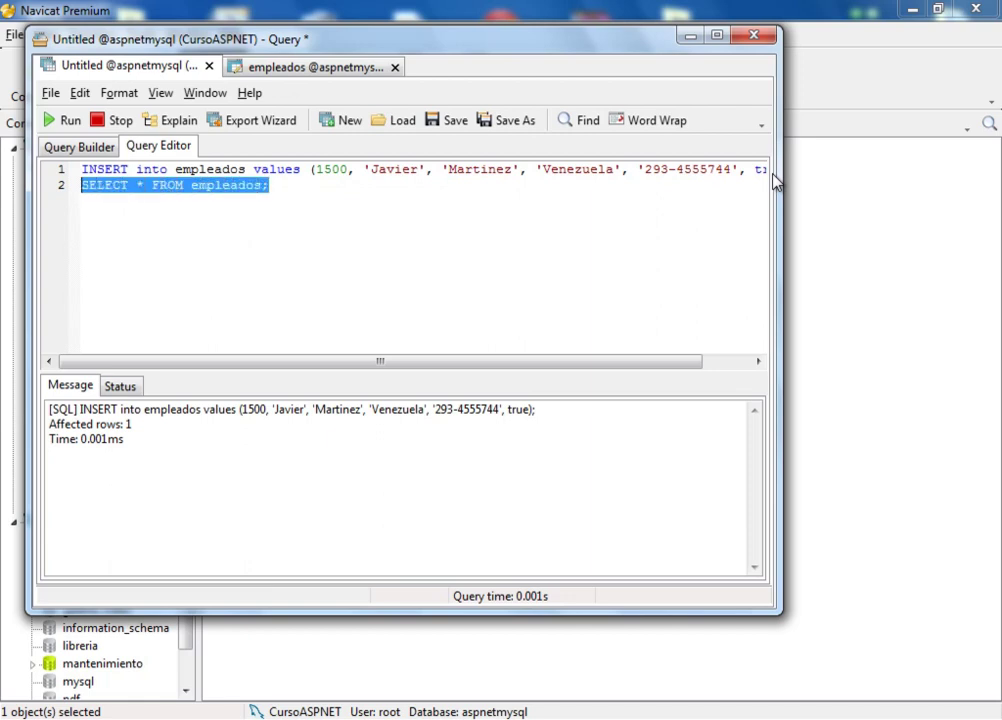
left_click(64, 122)
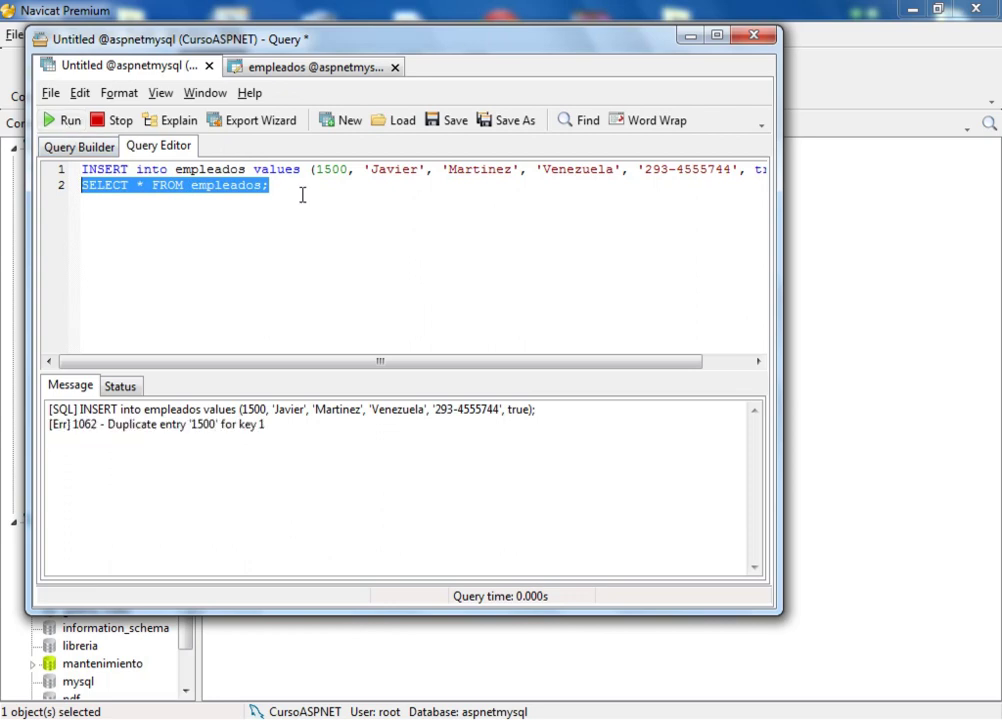
left_click(333, 187)
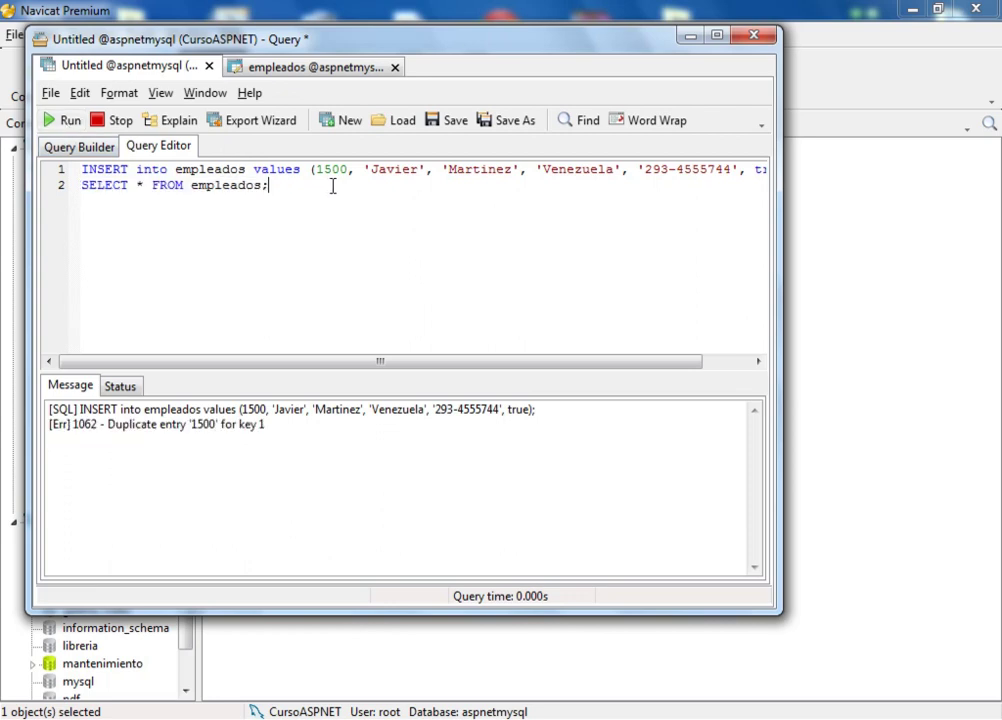
Step: Delete the INSERT line, run SELECT * FROM empleados; showing row 1500, then clear the editor
triple_click(79, 172)
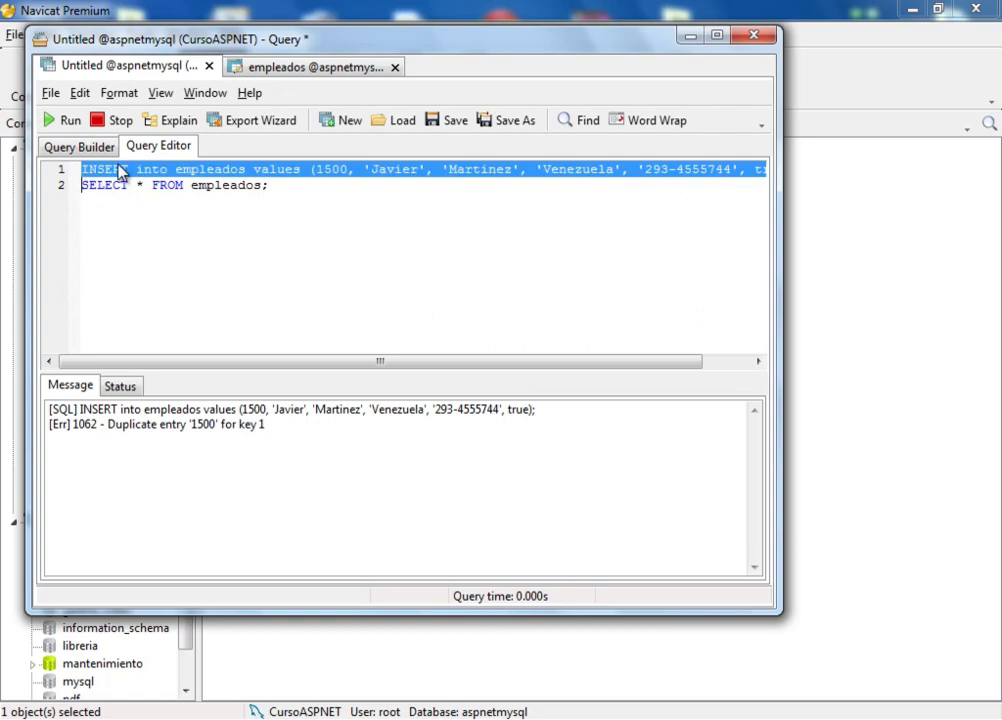
key("Delete")
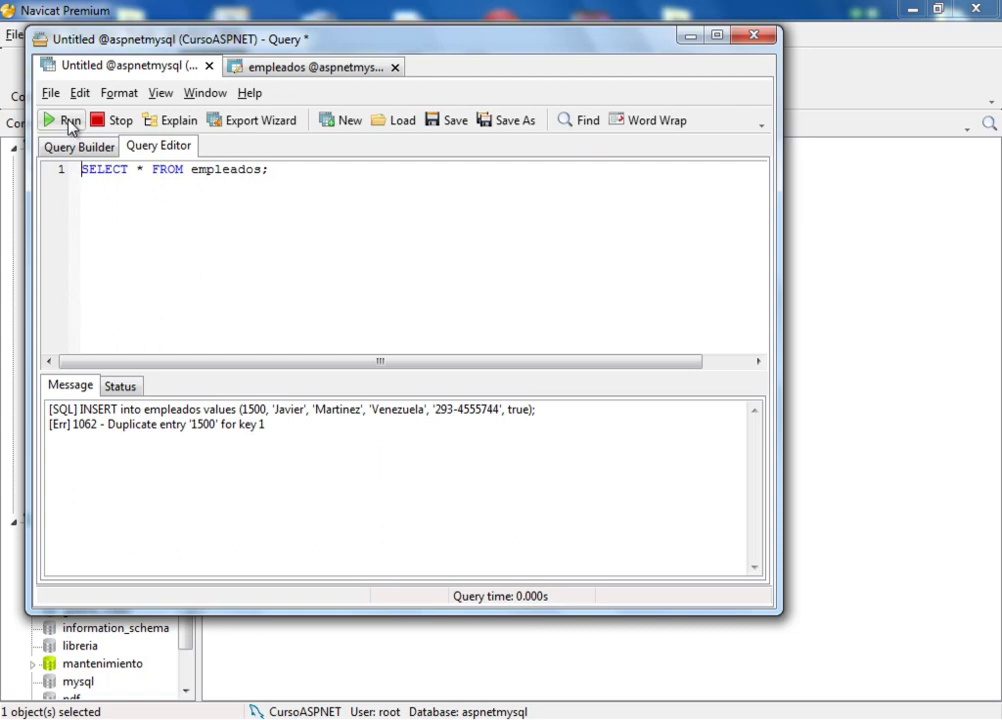
left_click_drag(279, 170, 4, 168)
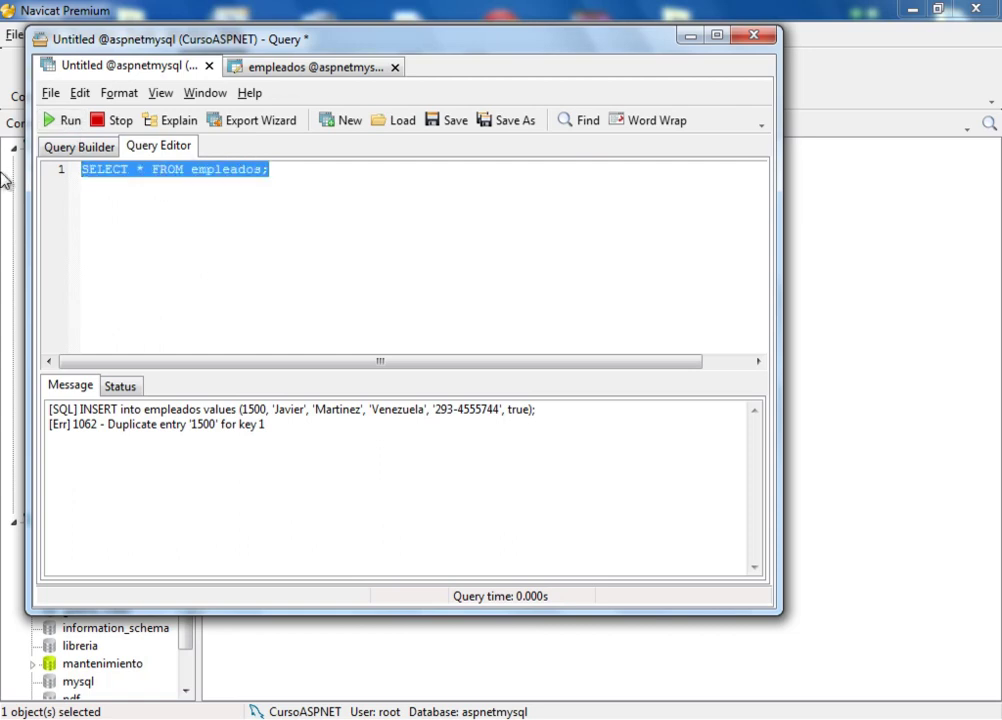
left_click(67, 127)
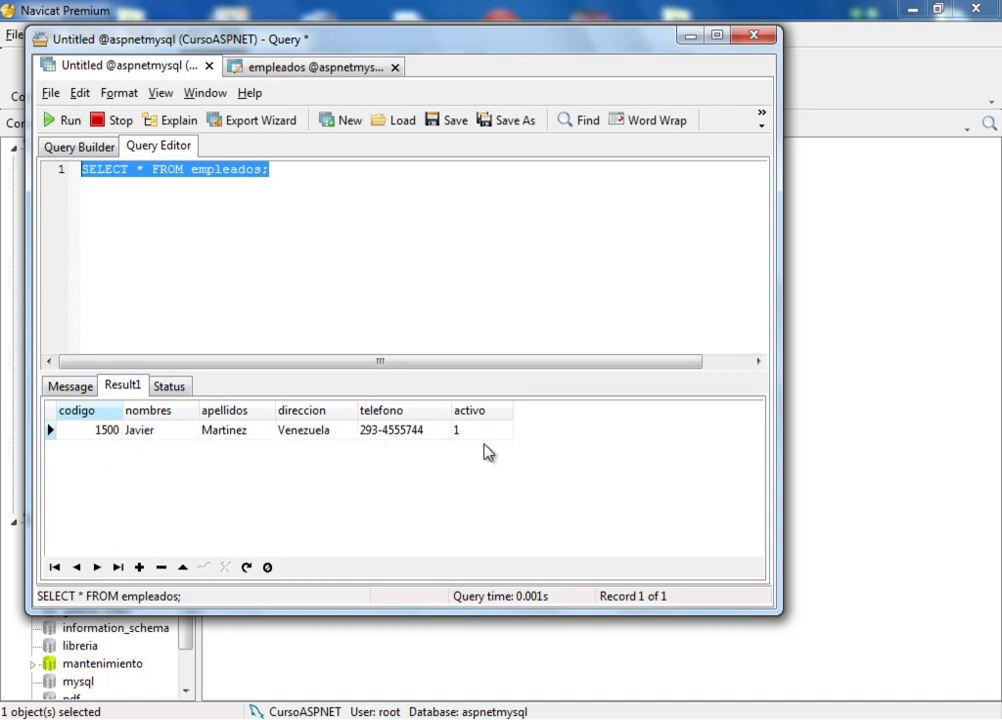
left_click(281, 180)
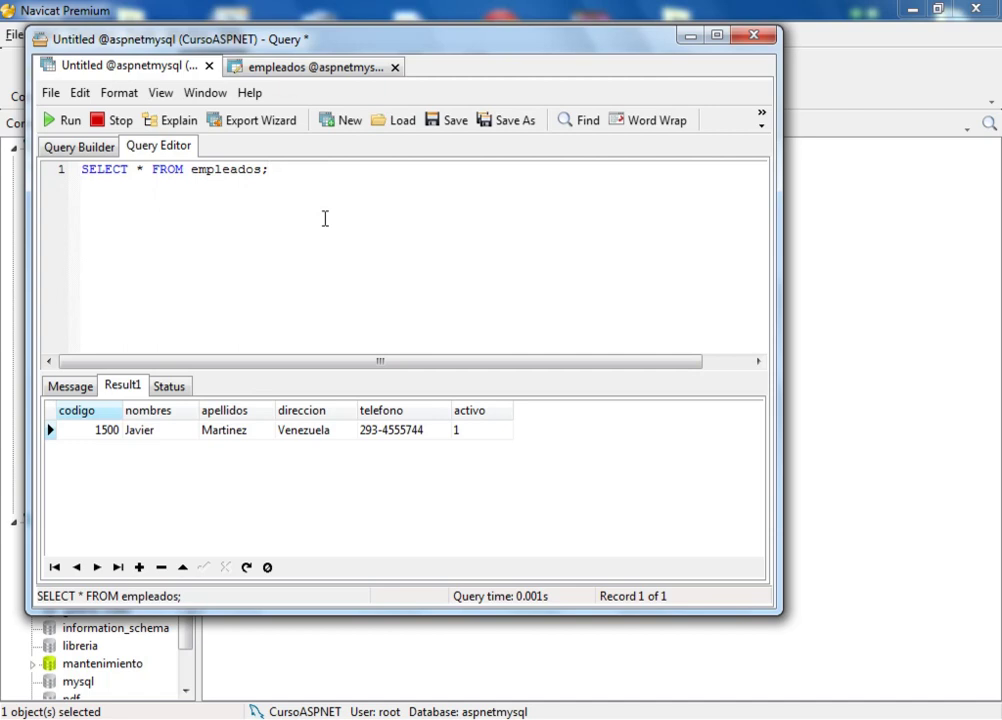
key("shift+Left")
key("shift+Left")
key("shift+Left")
key("shift+Left")
key("shift+Left")
key("shift+Left")
key("shift+Left")
key("shift+Left")
key("shift+Left")
key("shift+Left")
key("shift+Left")
key("shift+Left")
key("shift+Left")
key("shift+Left")
key("shift+Left")
key("shift+Left")
key("shift+Left")
key("shift+Left")
key("shift+Left")
key("shift+Left")
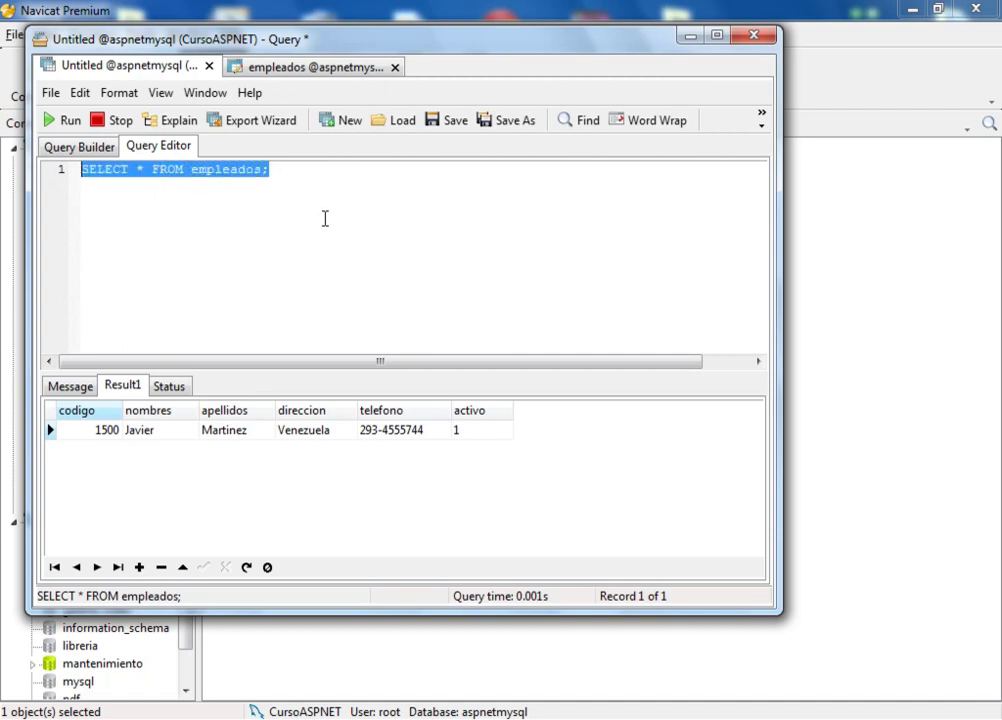
key("BackSpace")
Step: Insert employee 1501's row (country Venezuela, active flag FALSE) into empleados and run it
type("INSERT")
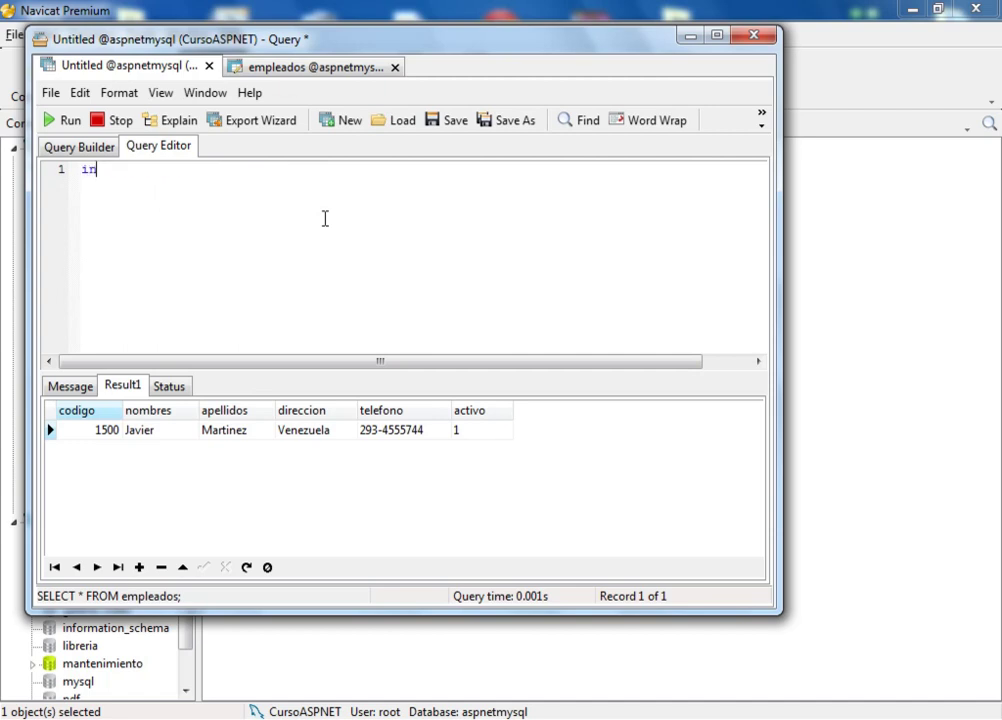
type("into empleados ")
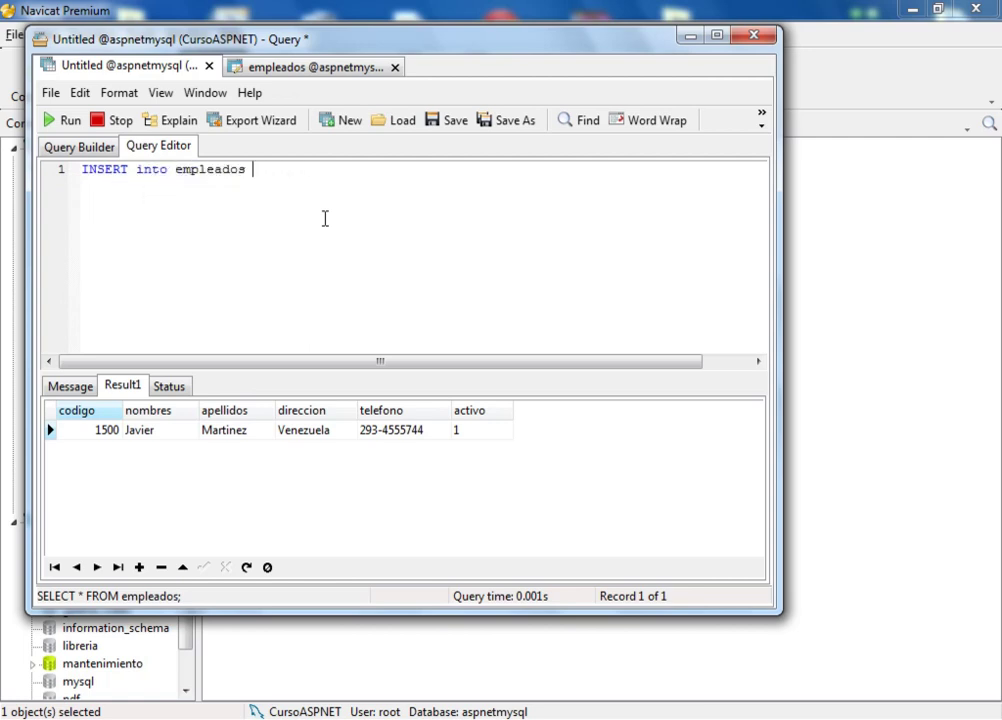
type("value ")
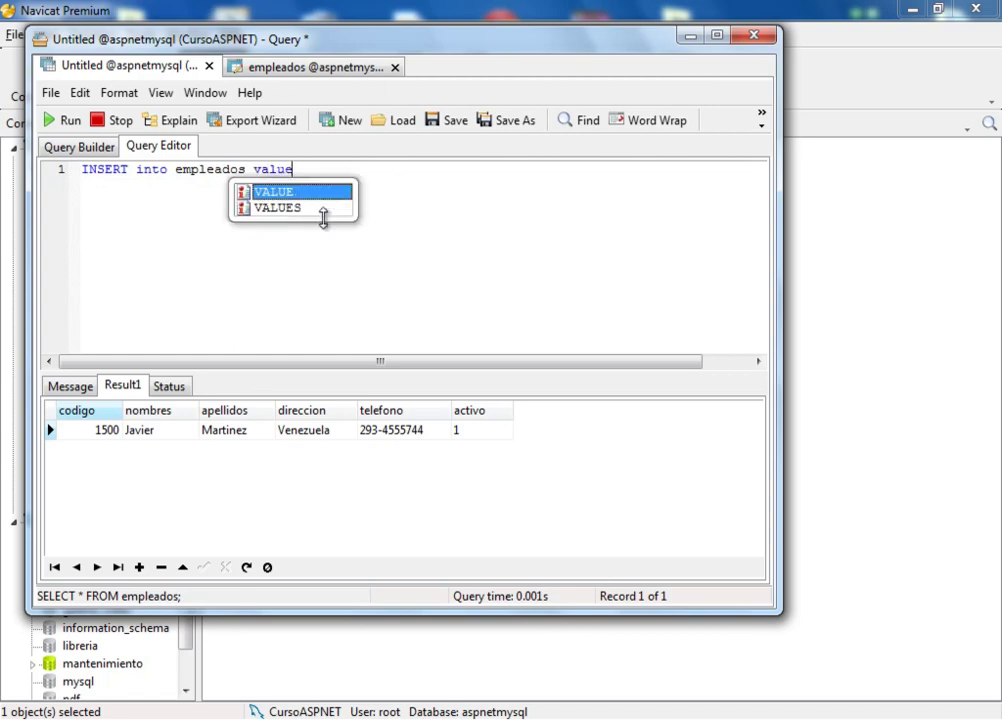
type("s")
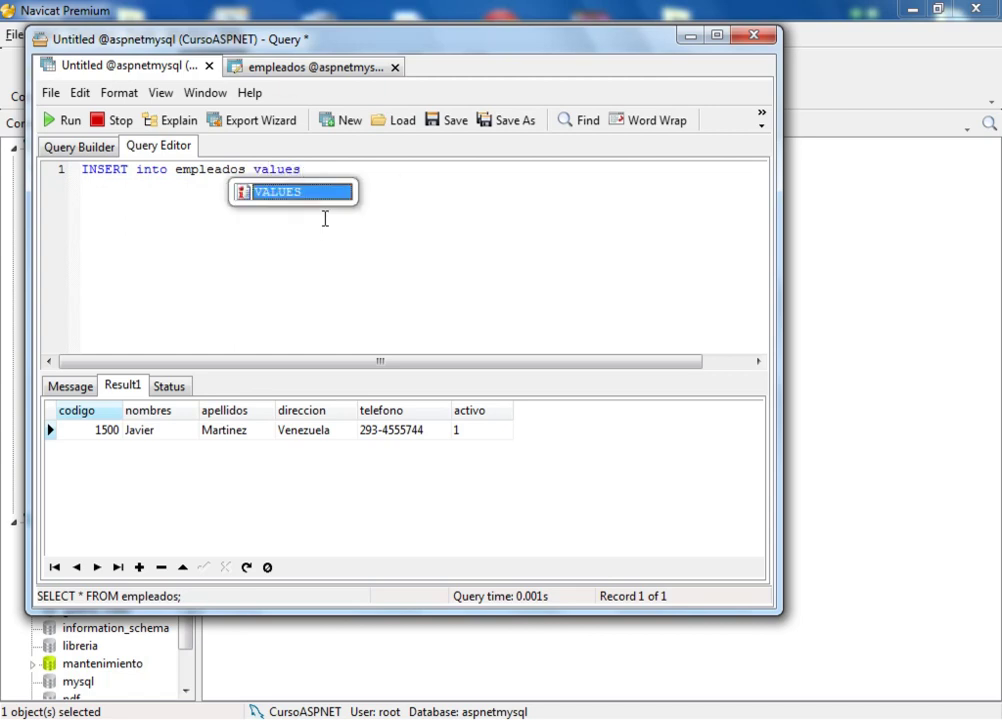
type(" (")
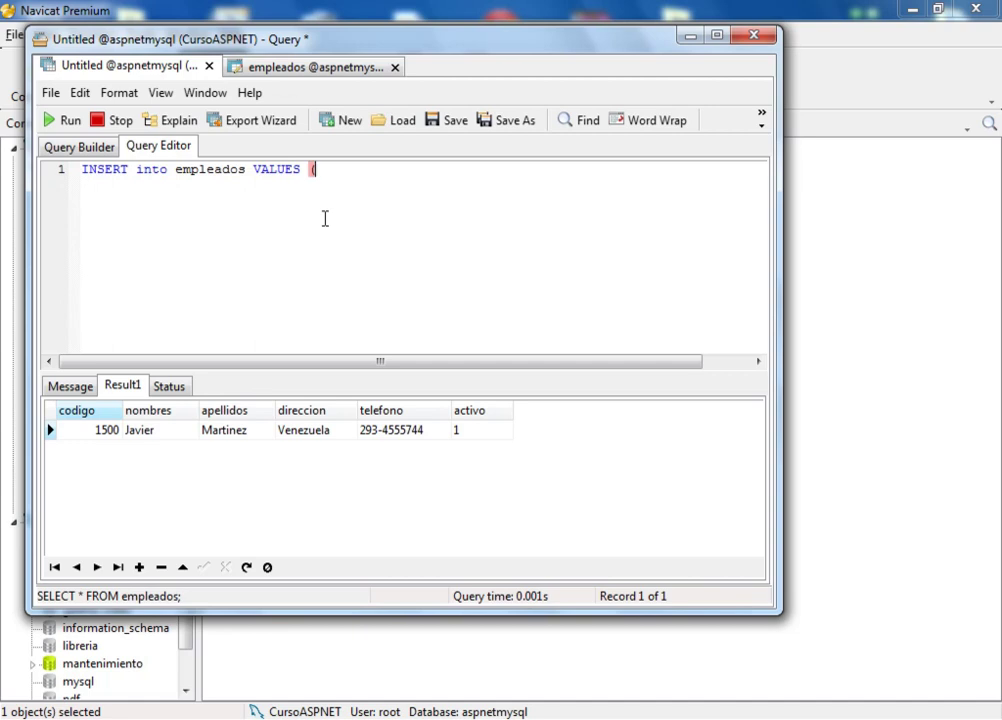
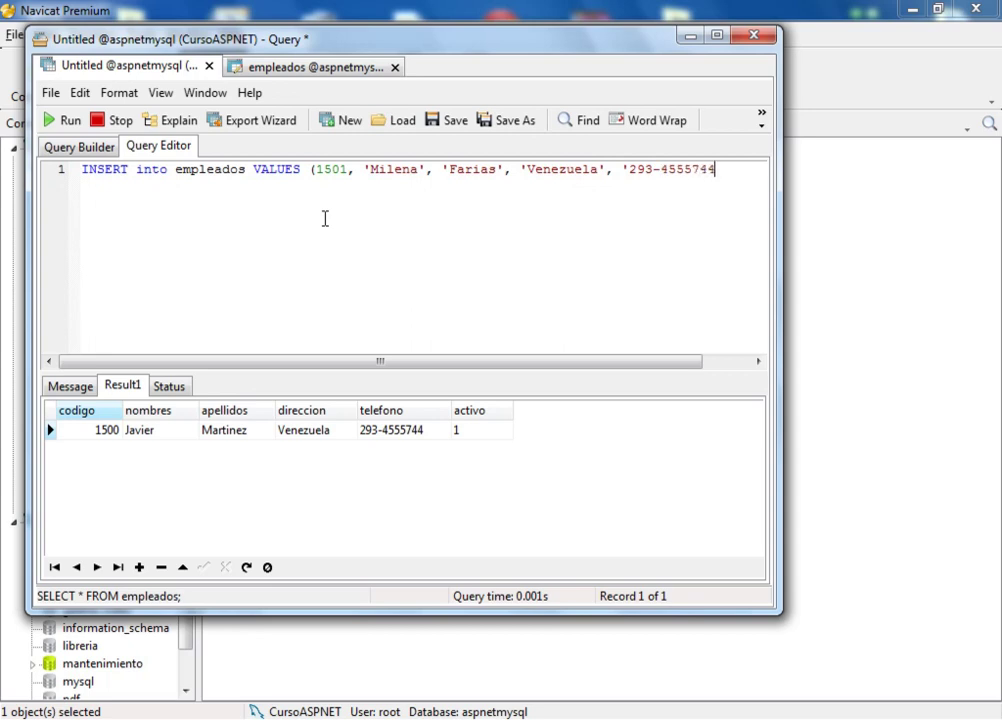
type("', fac")
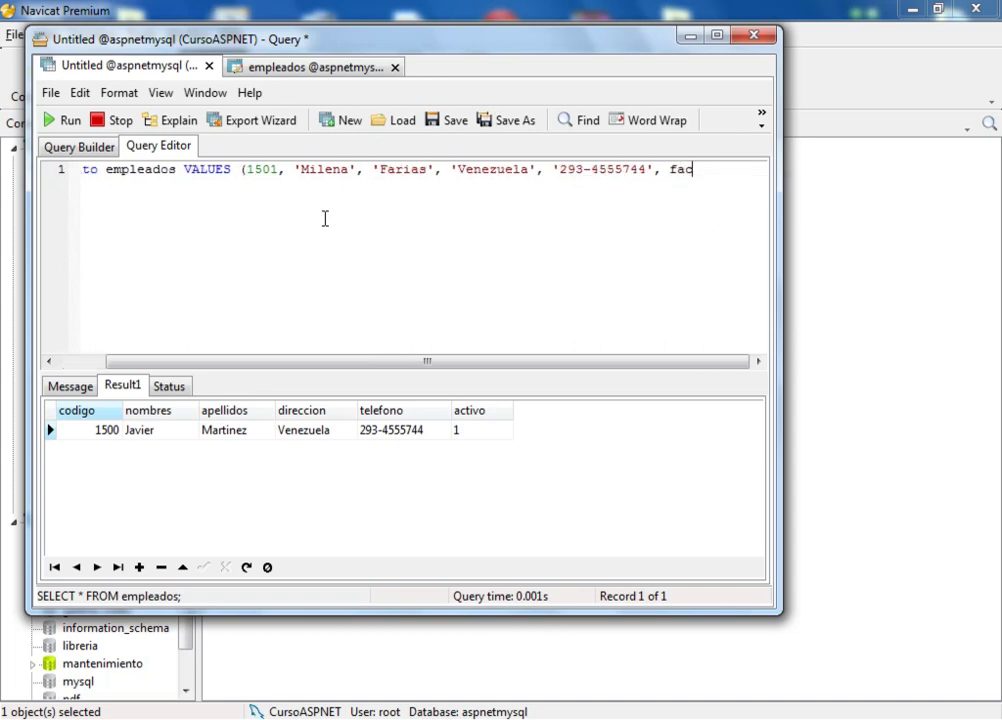
type("ls")
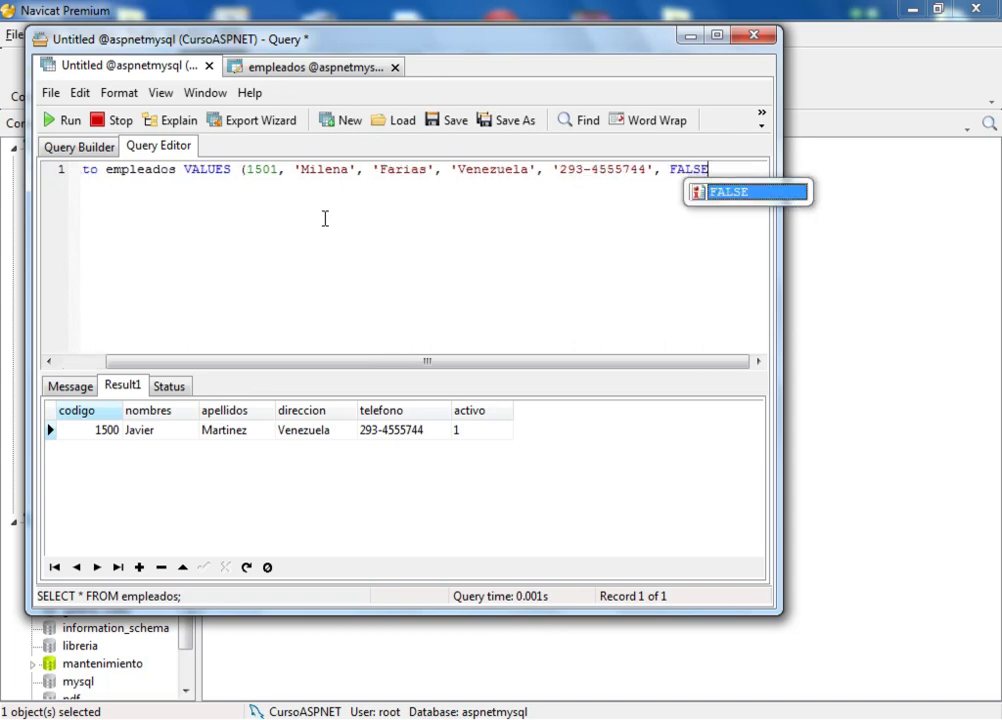
type("e=)")
key("BackSpace")
key("BackSpace")
type(");")
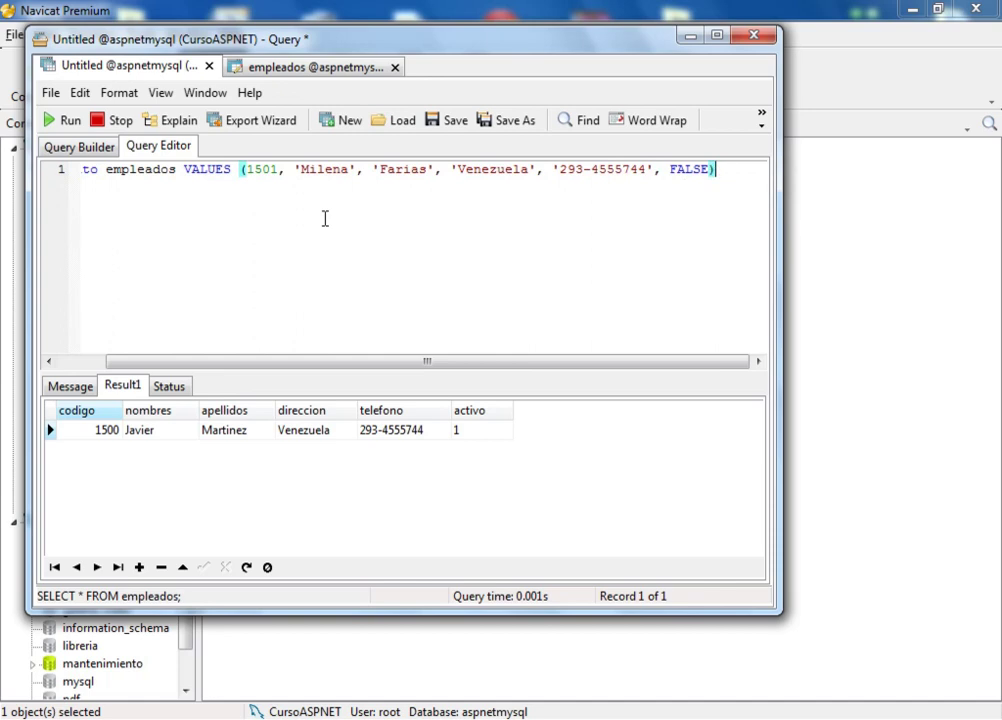
key("shift+Left")
key("shift+Left")
key("shift+Left")
key("shift+Left")
key("shift+Left")
key("ctrl+a")
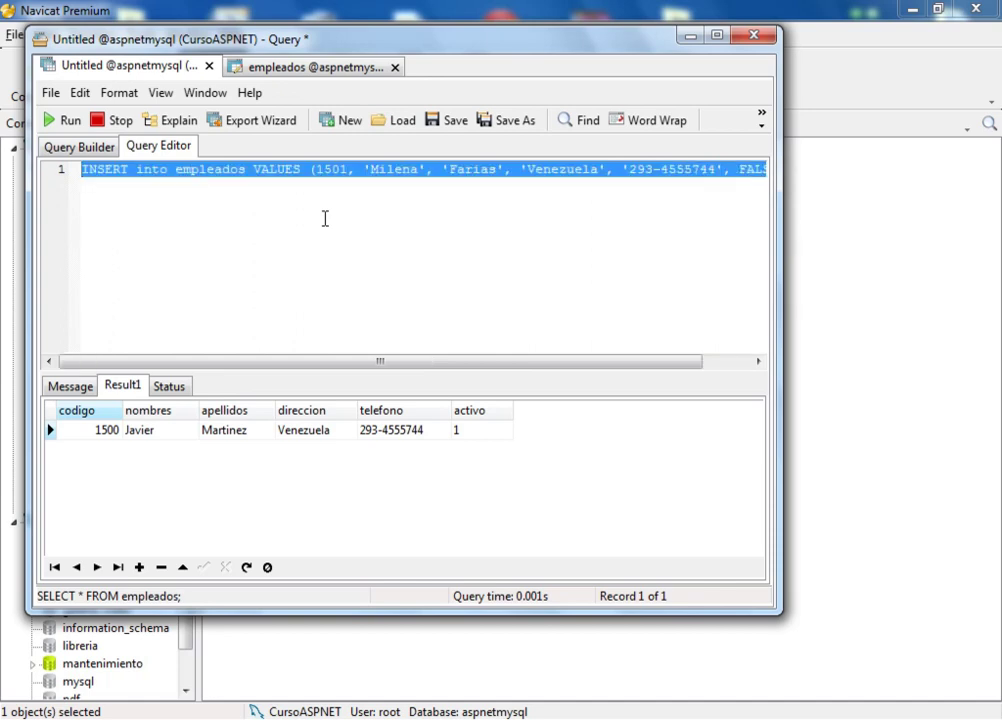
left_click(66, 121)
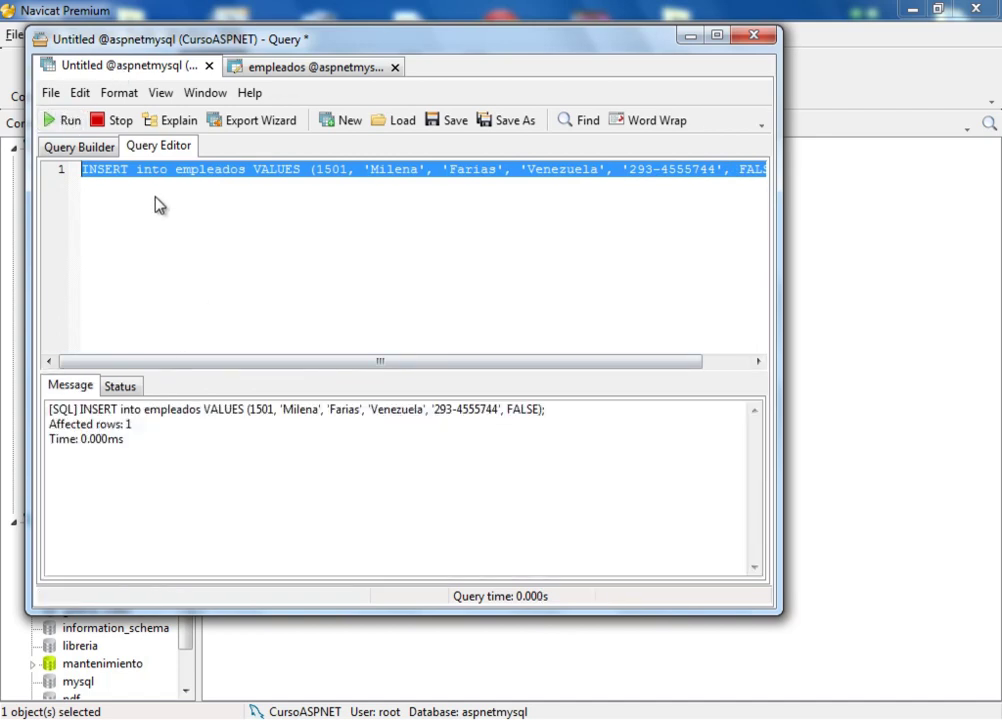
Step: Run 'select * from empleados;' to list both employee rows, then return to the table design
key("Delete")
type("se")
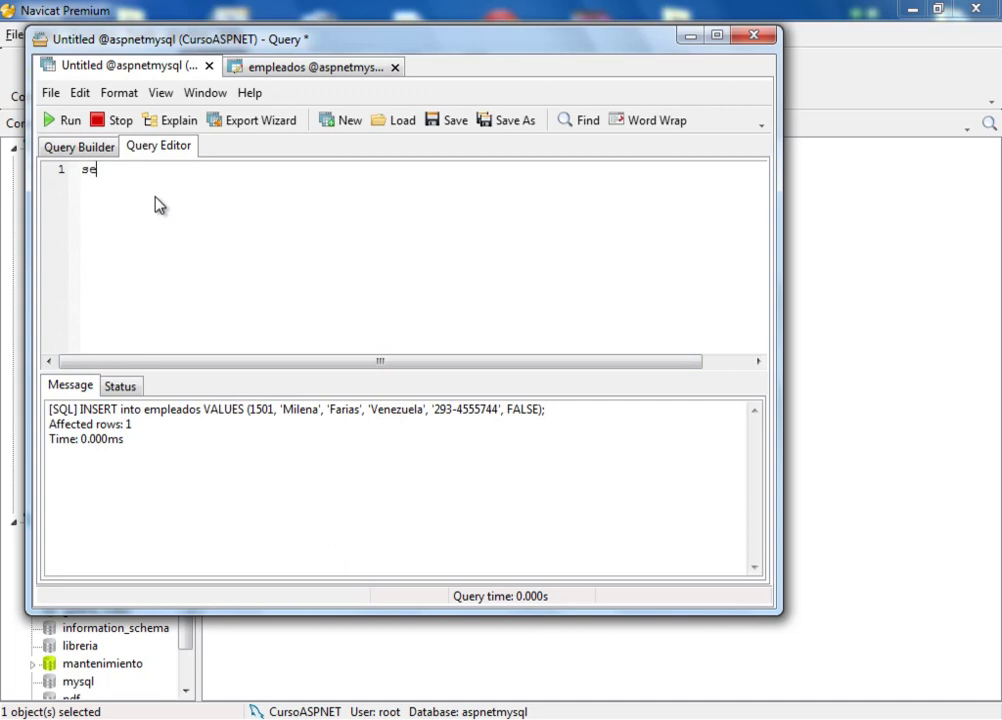
type("lect * from ")
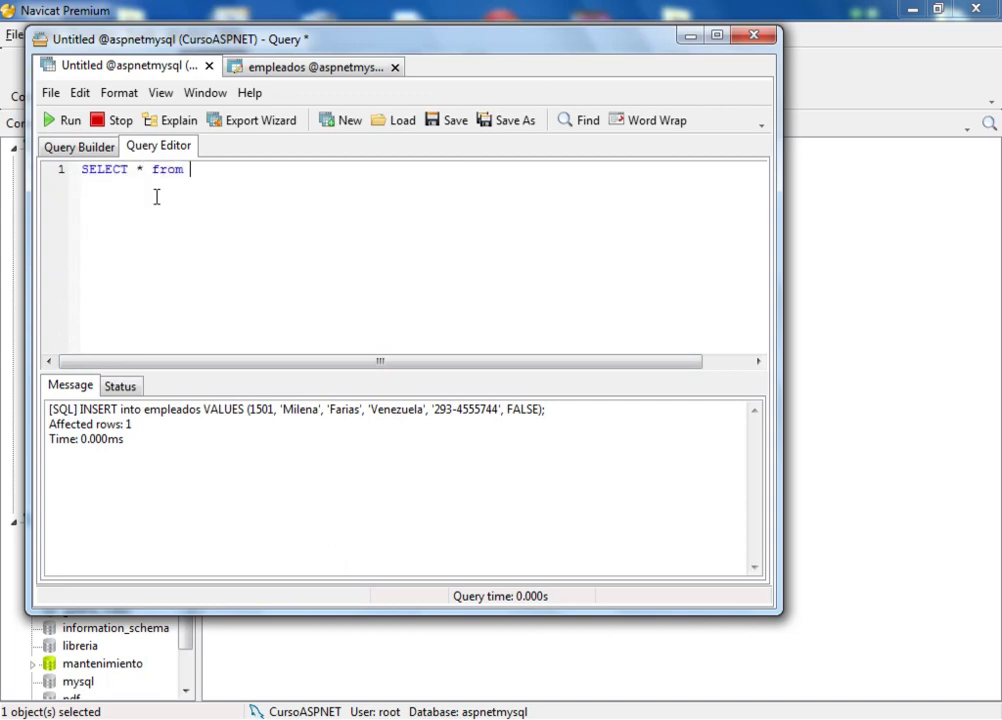
type("empleados")
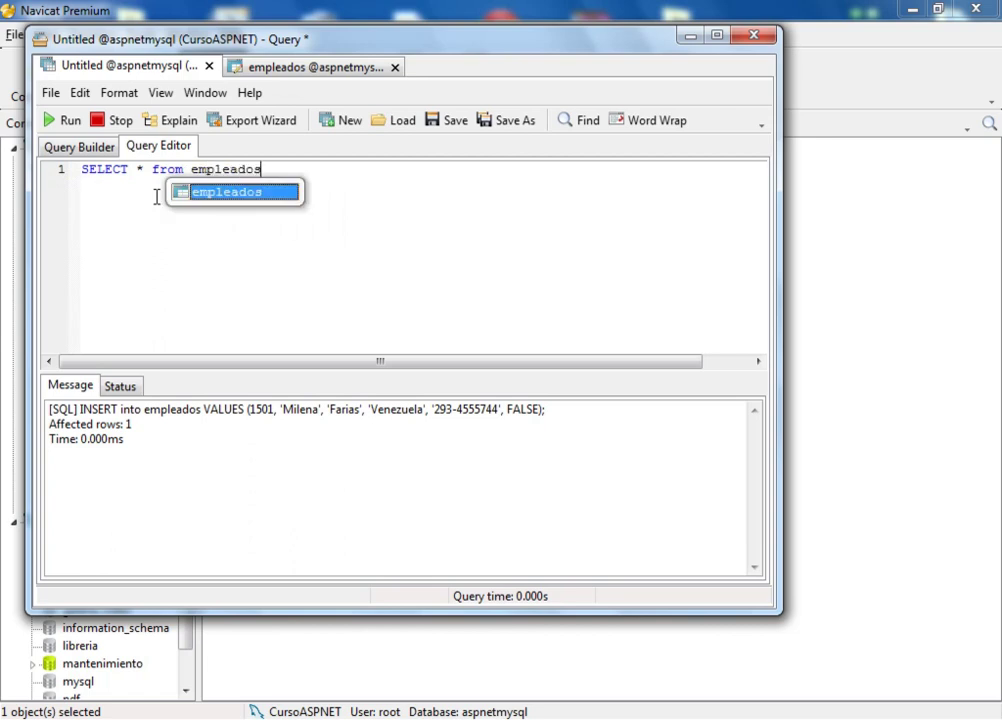
type(";")
key("shift+Left")
key("shift+Left")
key("shift+Left")
key("shift+Left")
key("shift+Left")
key("shift+Left")
key("shift+Left")
key("shift+Left")
key("shift+Left")
key("shift+Left")
key("shift+Left")
key("shift+Left")
key("shift+Left")
key("shift+Left")
key("shift+Left")
key("shift+Left")
key("shift+Left")
key("shift+Left")
key("shift+Left")
key("shift+Left")
key("shift+Left")
key("shift+Left")
key("shift+Left")
key("shift+Left")
left_click(63, 120)
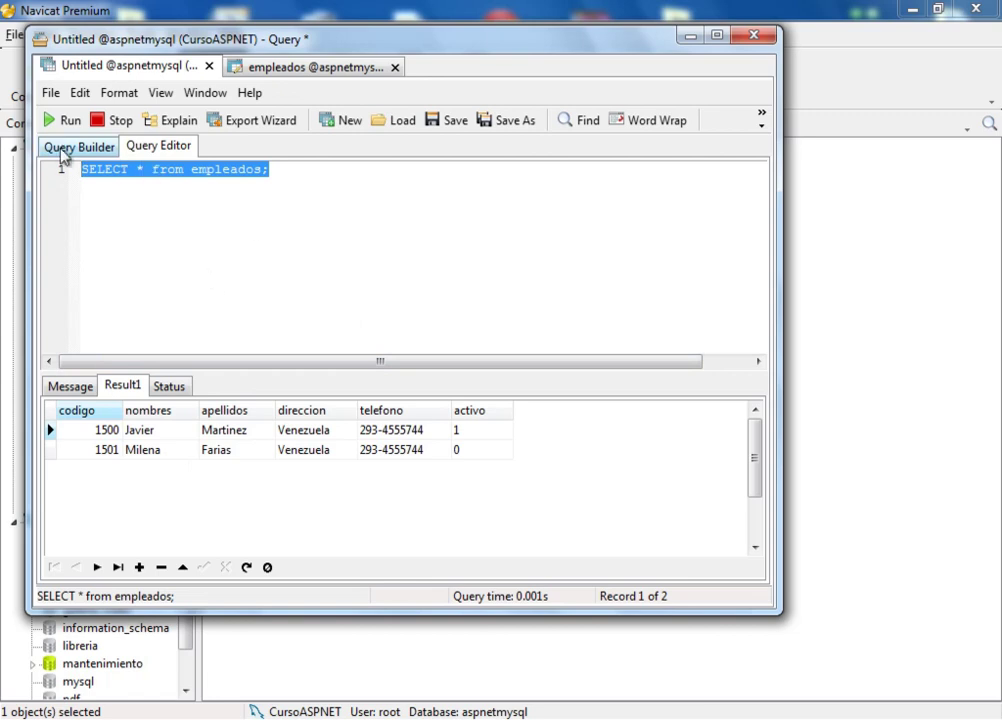
left_click(336, 67)
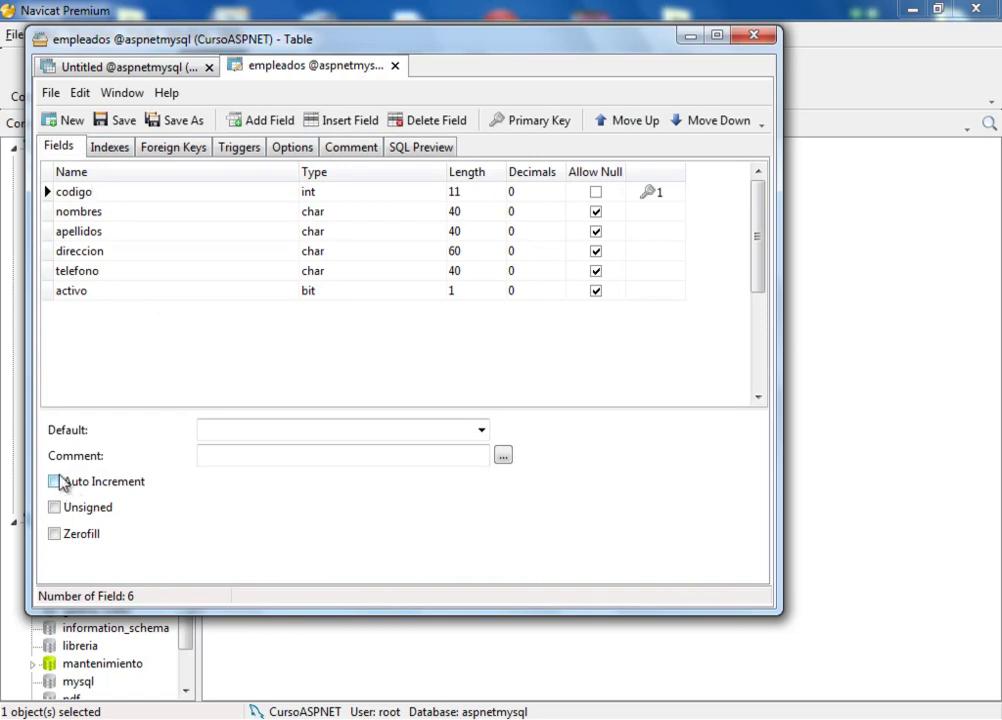
Step: Set codigo to Auto Increment, save the empleados design, and close the query window
left_click(114, 72)
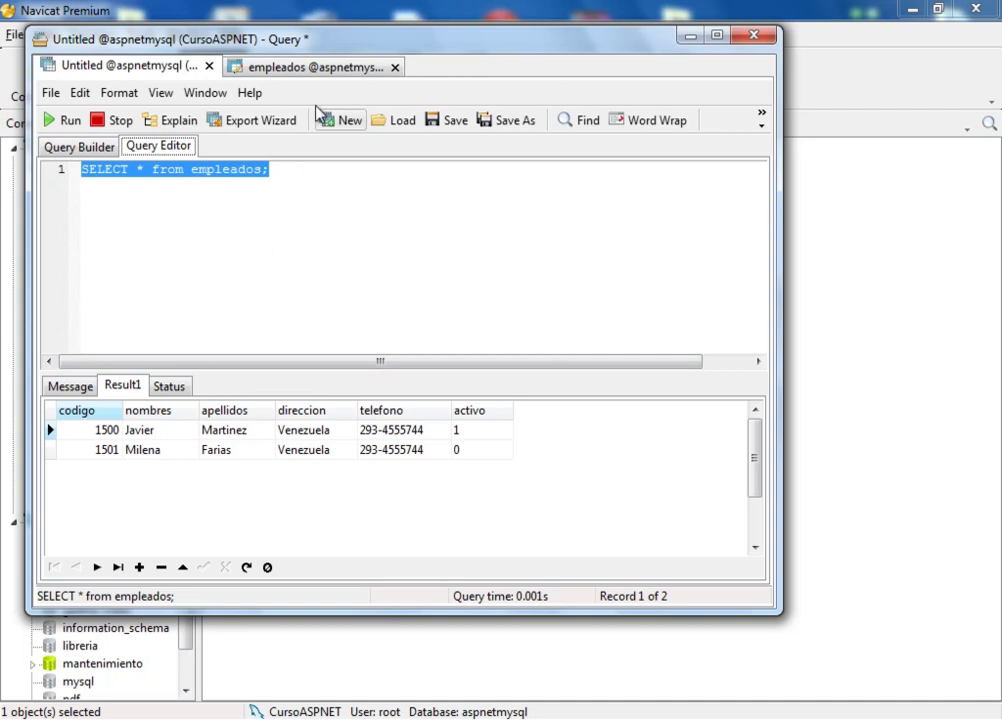
left_click(318, 67)
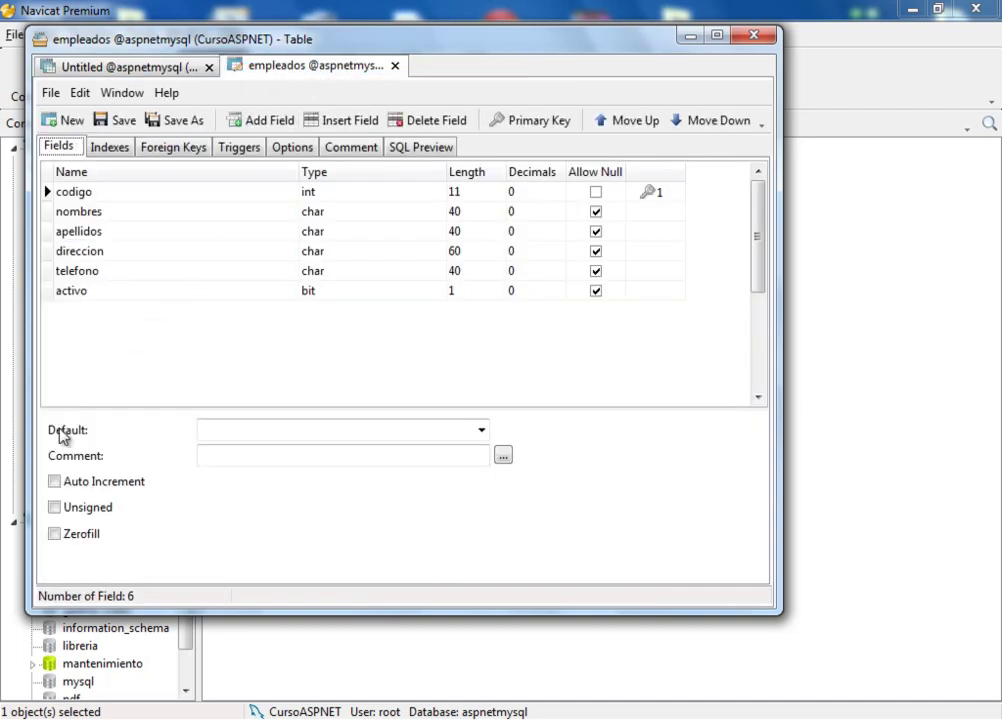
left_click(54, 482)
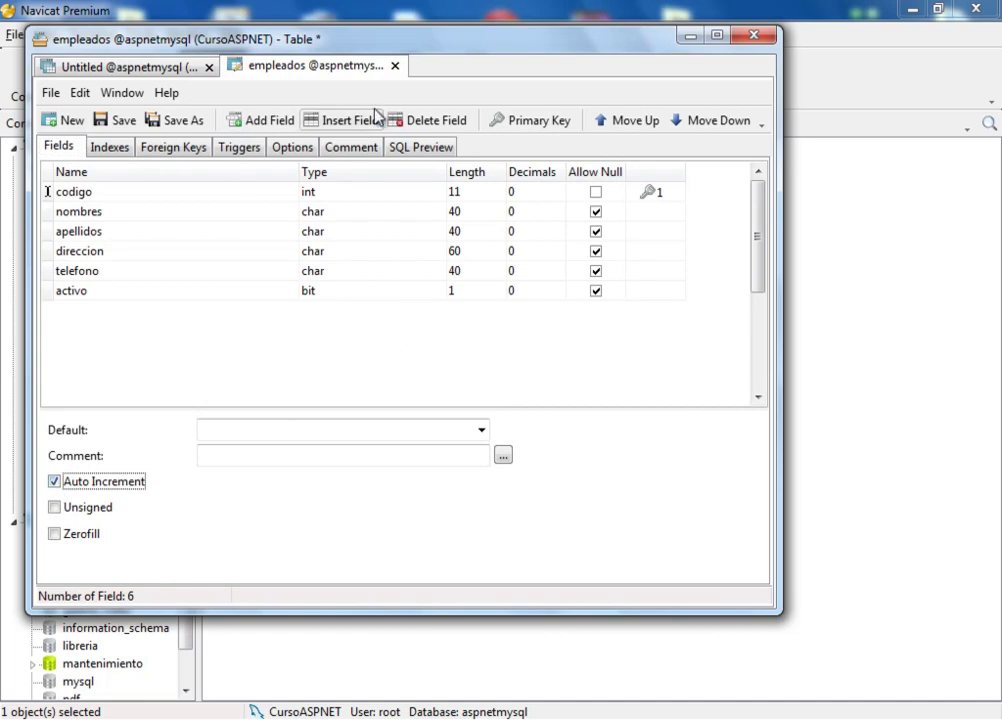
left_click(118, 121)
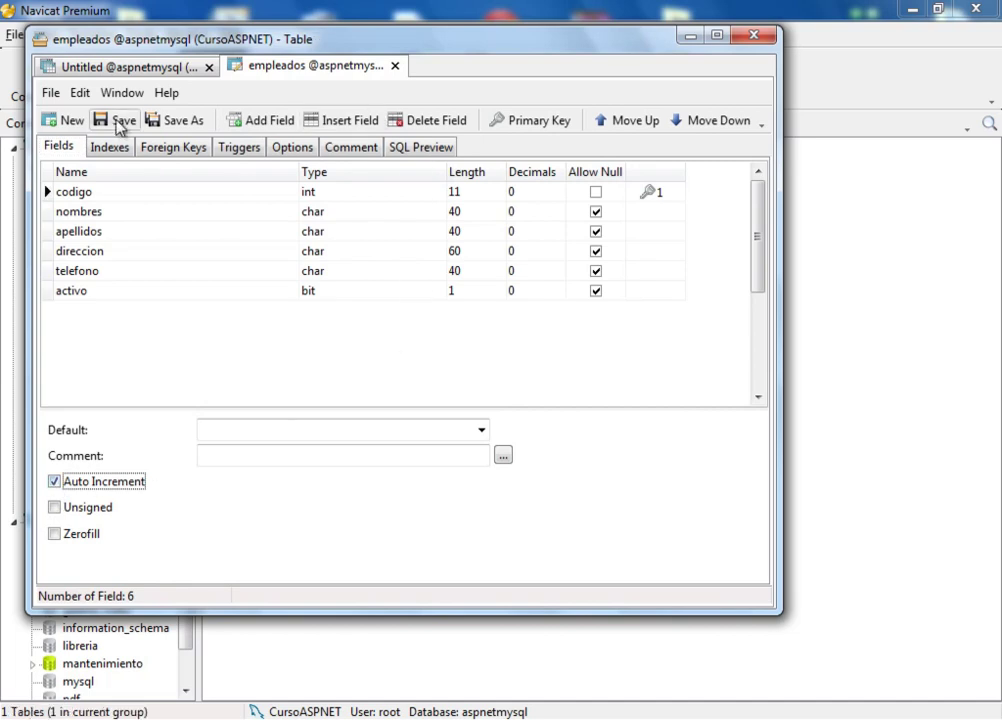
left_click(118, 120)
left_click(149, 65)
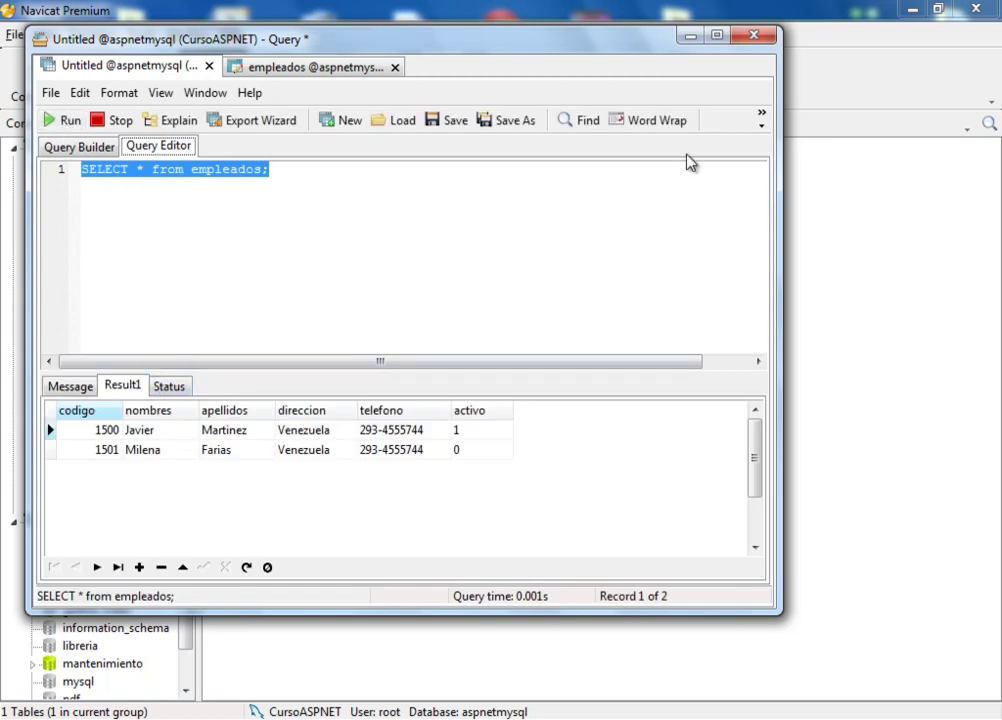
left_click(762, 40)
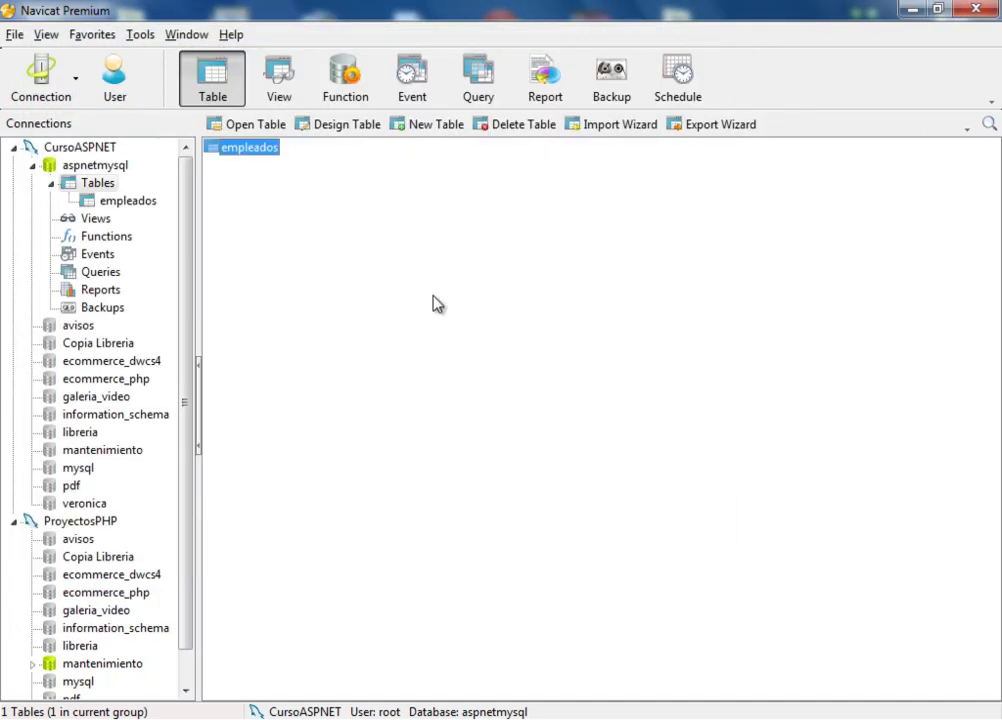